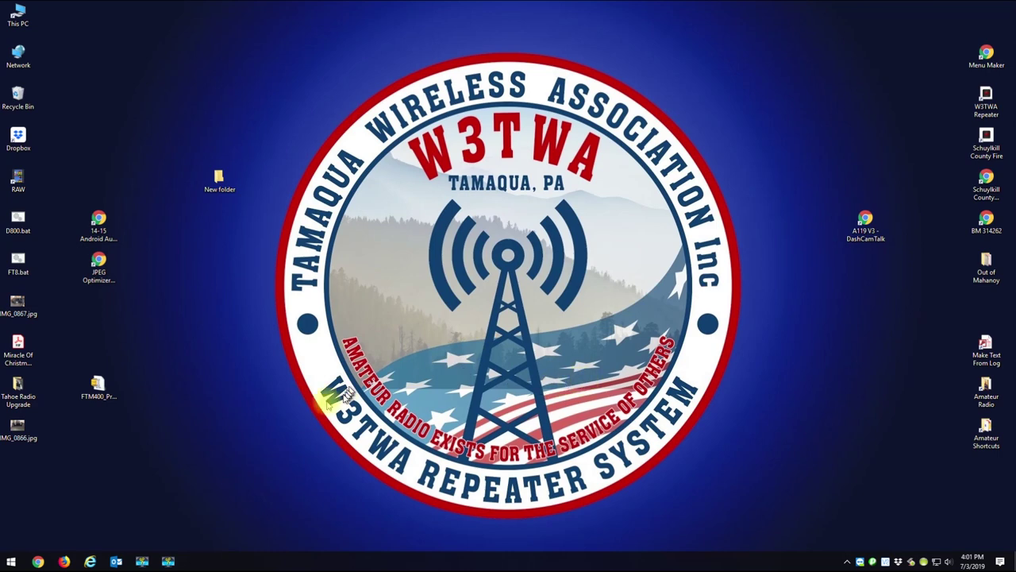
Open FTM400_Prog.zip, drag its Resized and FTM400 folders into the desktop's New folder, and close it
click(100, 392)
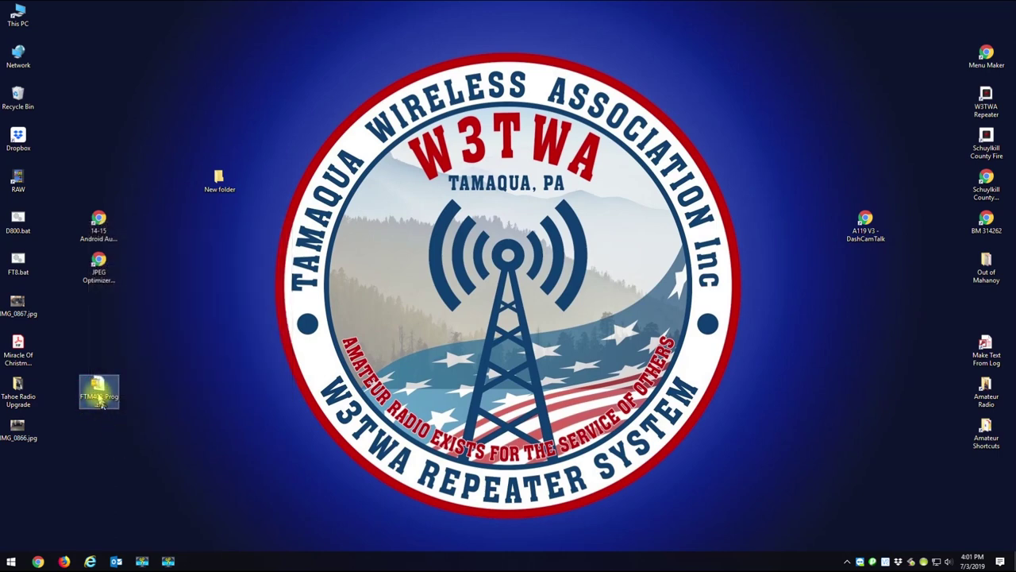
click(288, 411)
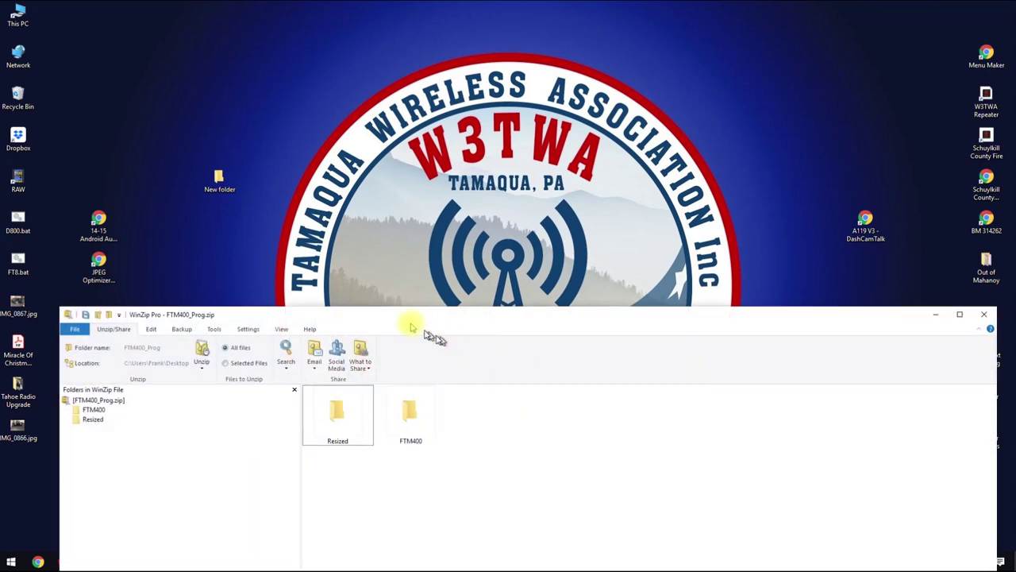
click(407, 324)
drag(411, 327, 475, 337)
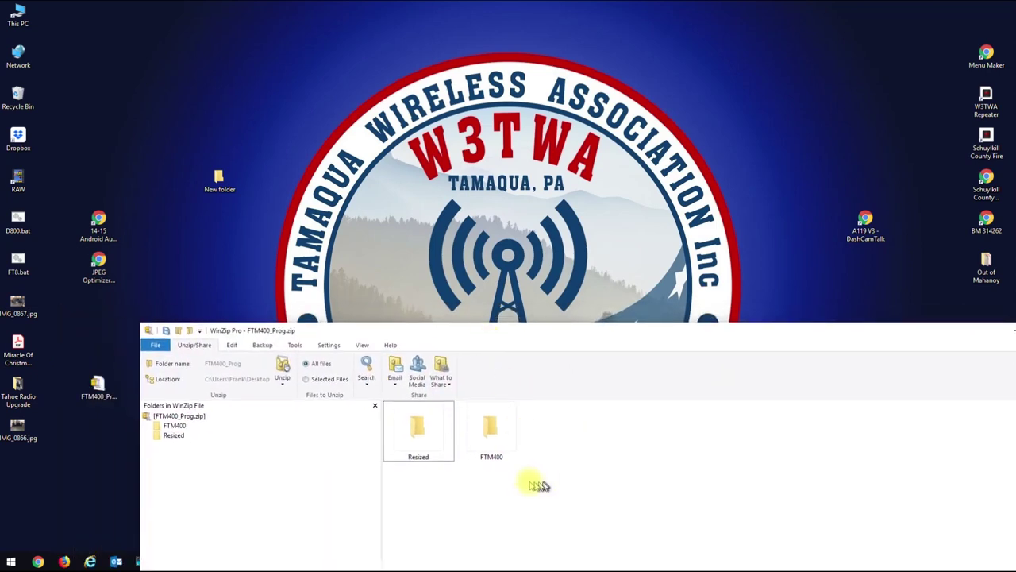
click(488, 427)
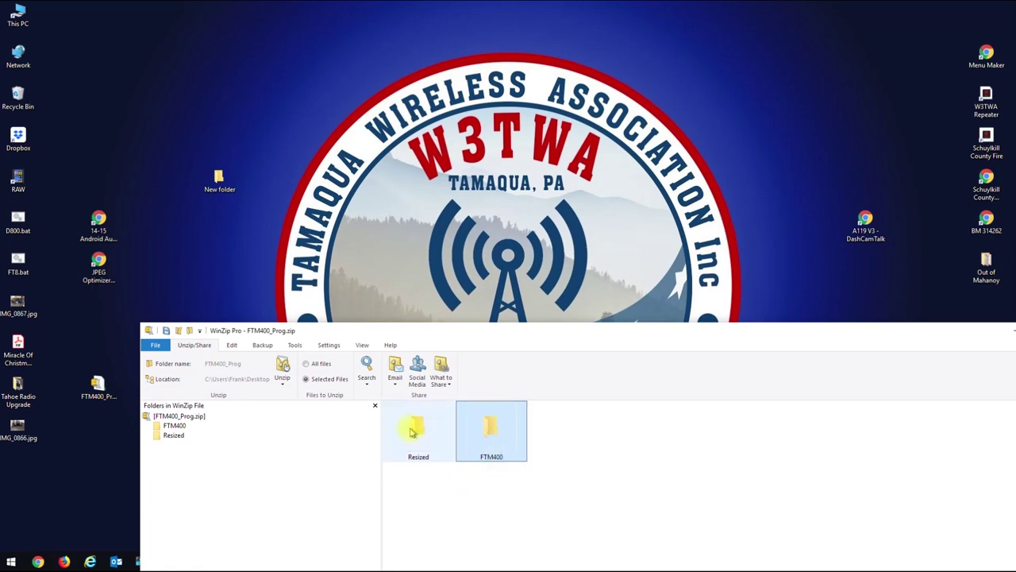
drag(558, 488, 217, 177)
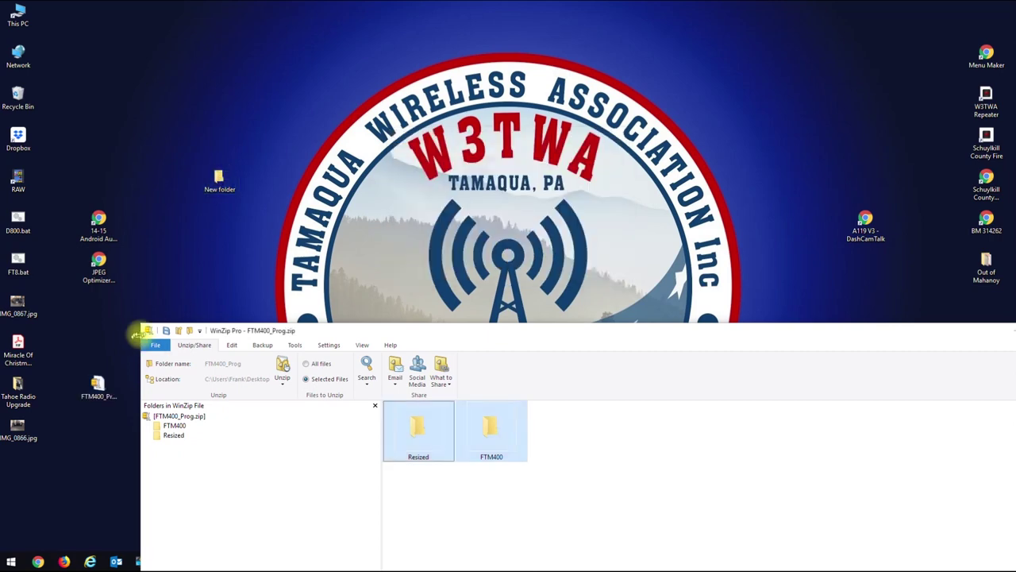
double_click(146, 331)
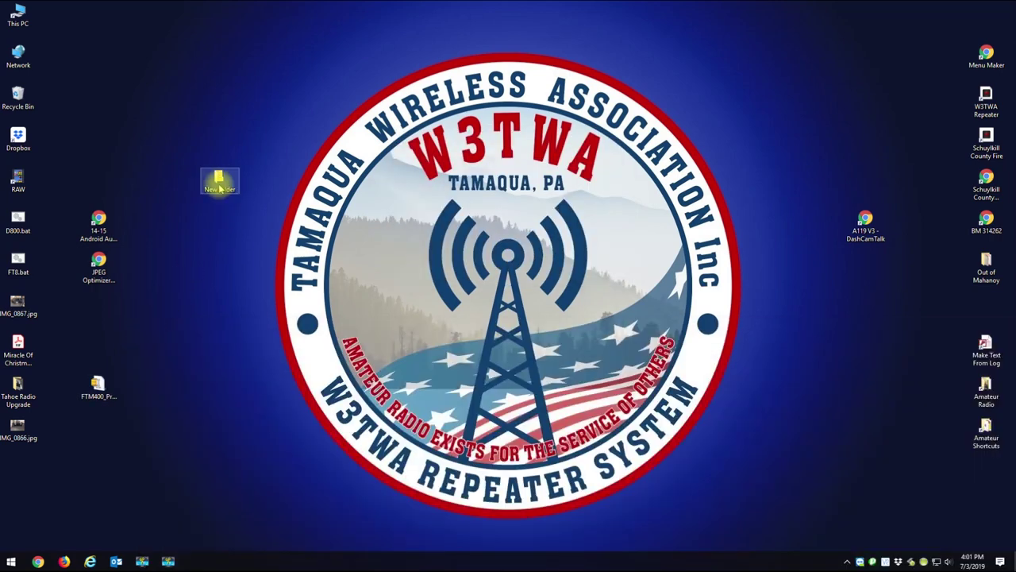
Open New folder, look inside Resized, then go into the FTM400 folder
double_click(220, 184)
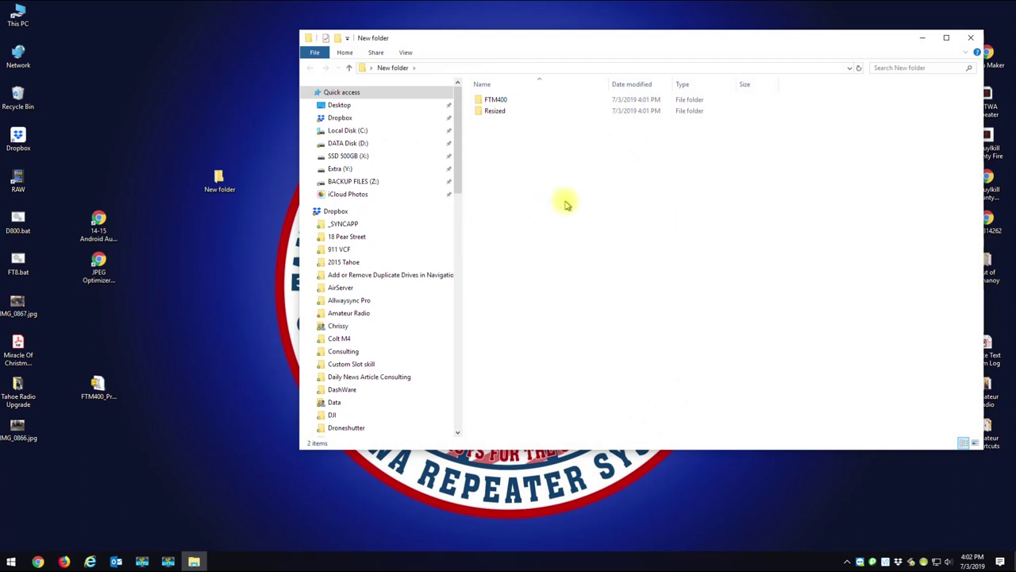
drag(518, 44, 413, 88)
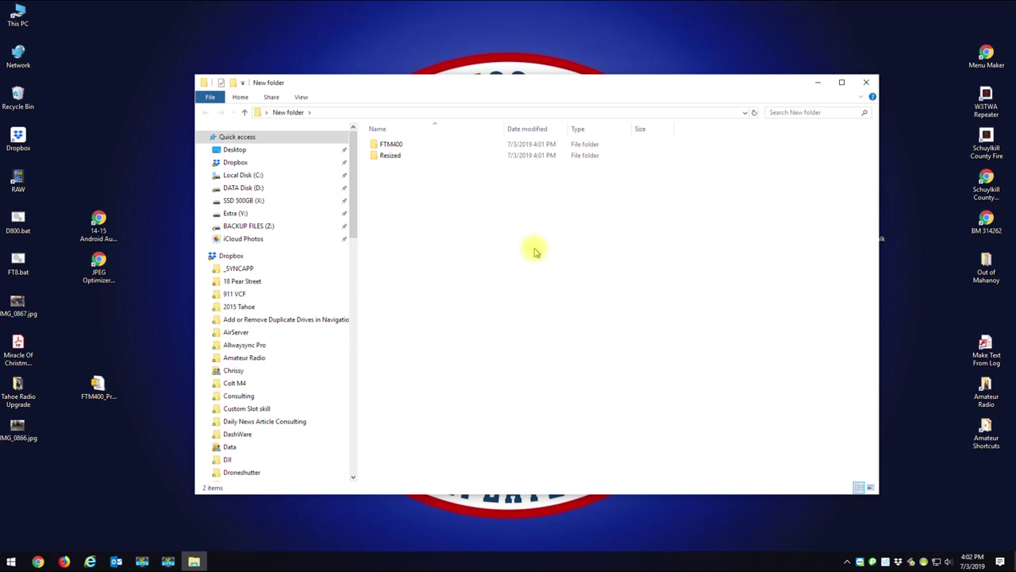
double_click(391, 157)
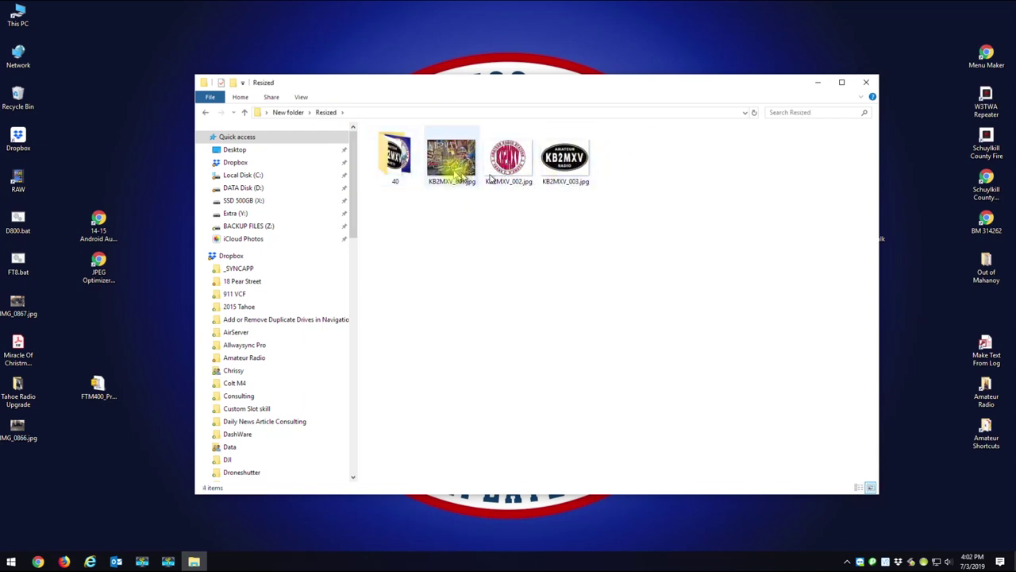
click(244, 113)
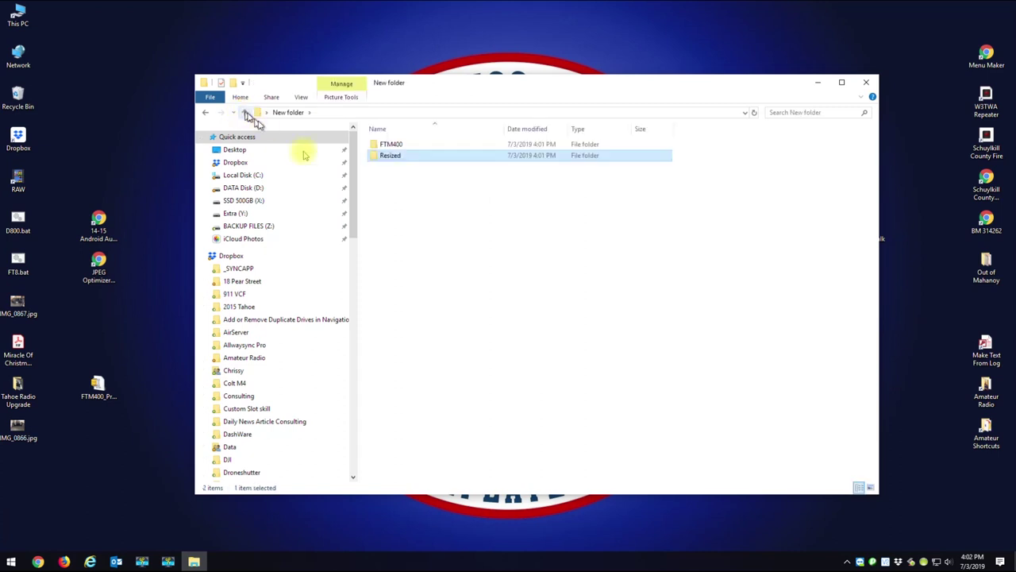
double_click(393, 144)
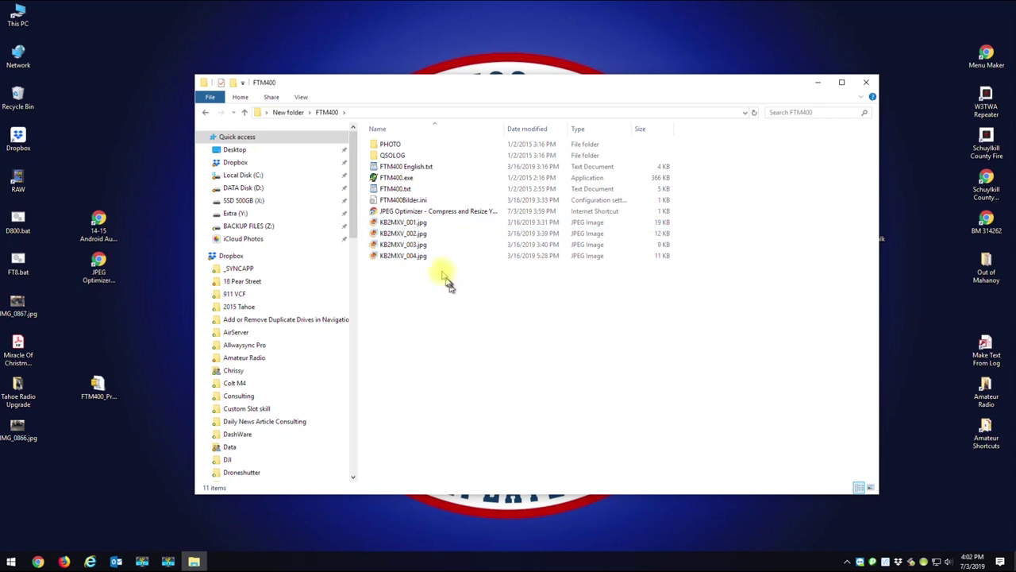
Delete the four sample images KB2MXV_001–004.jpg from the FTM400 folder
drag(450, 282, 399, 223)
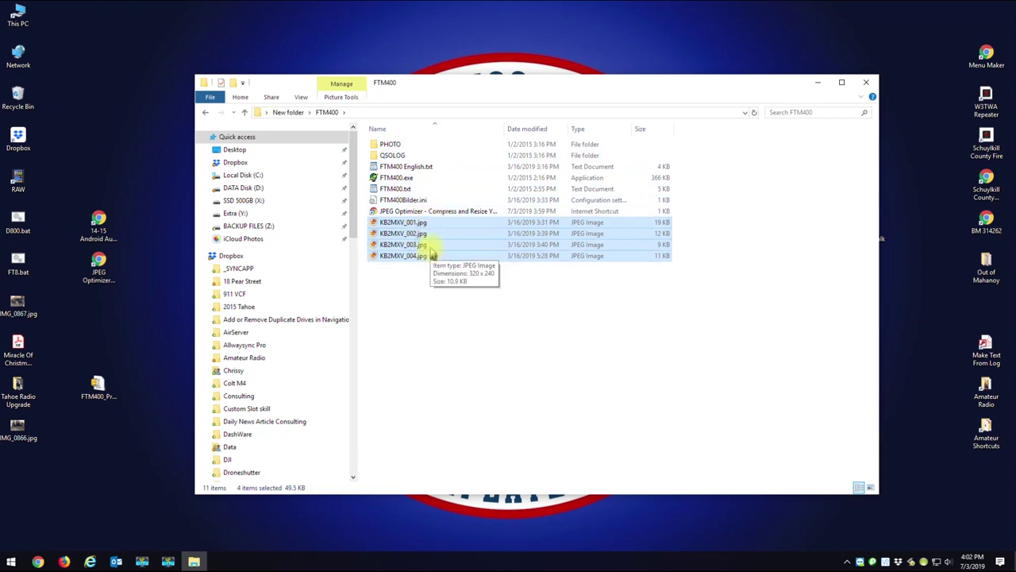
double_click(390, 146)
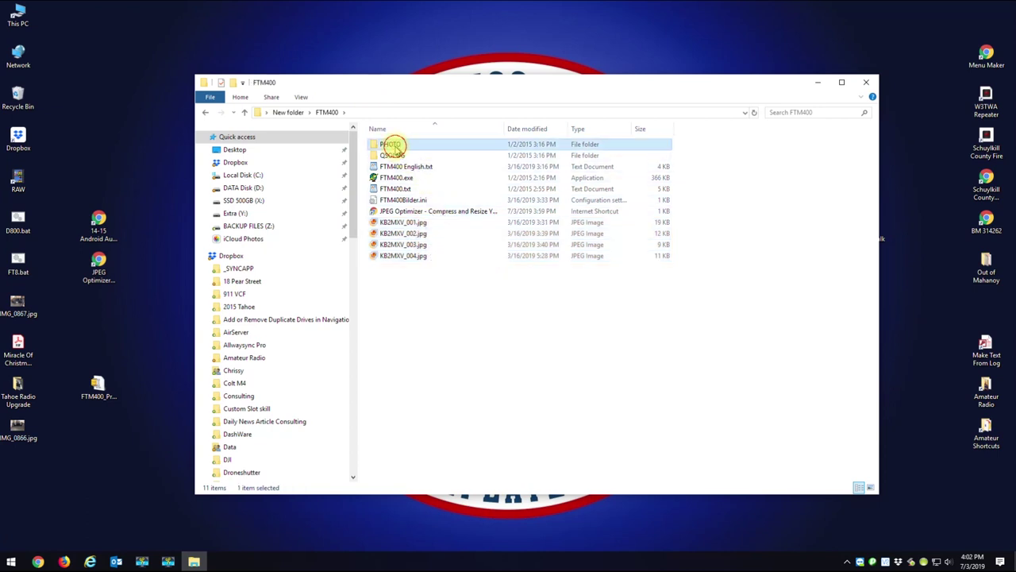
click(245, 112)
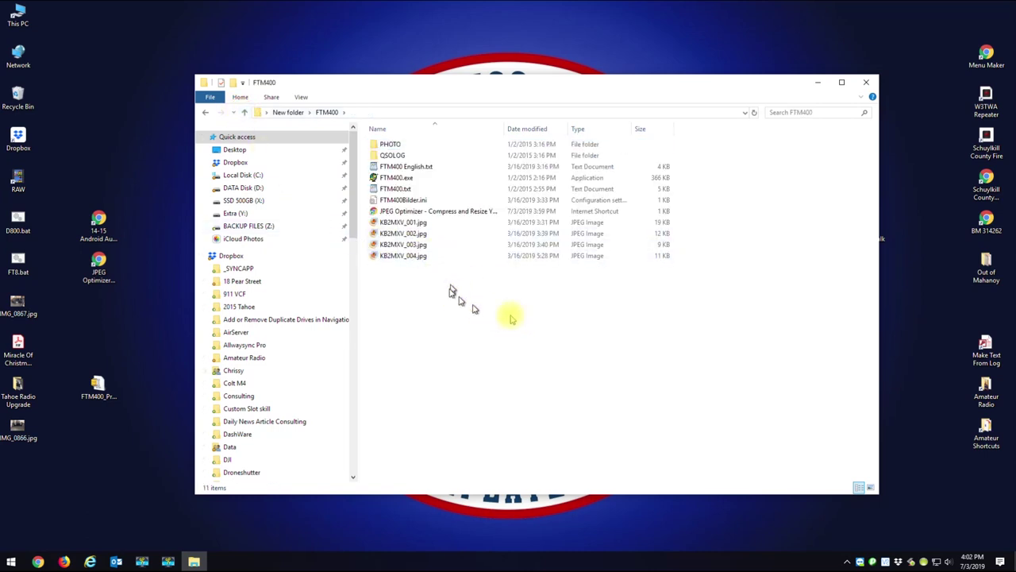
drag(472, 293, 415, 229)
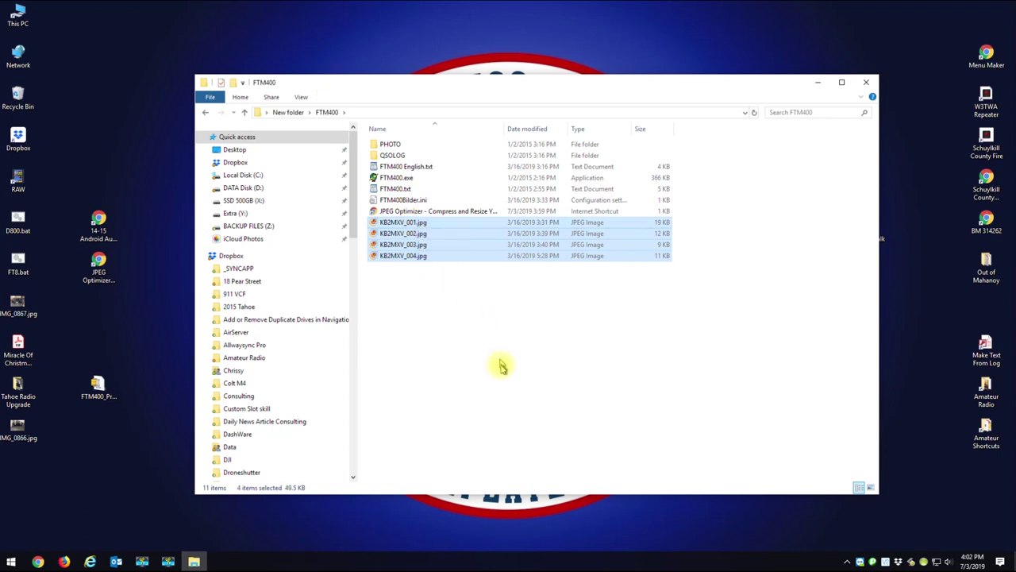
key(Delete)
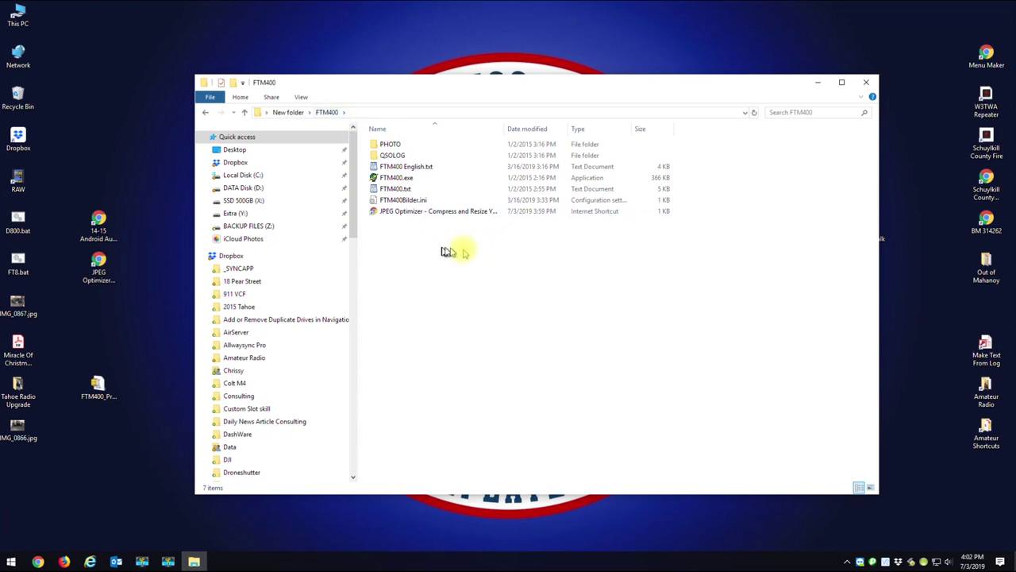
click(405, 213)
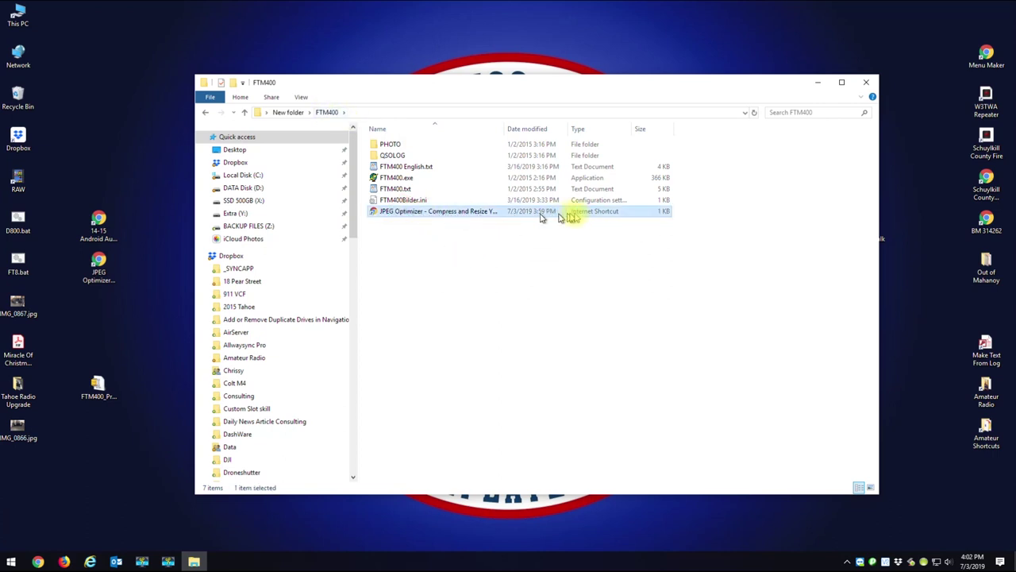
Open jpeg-optimizer.com and load the desktop photo IMG_0866.jpg for optimizing
double_click(420, 213)
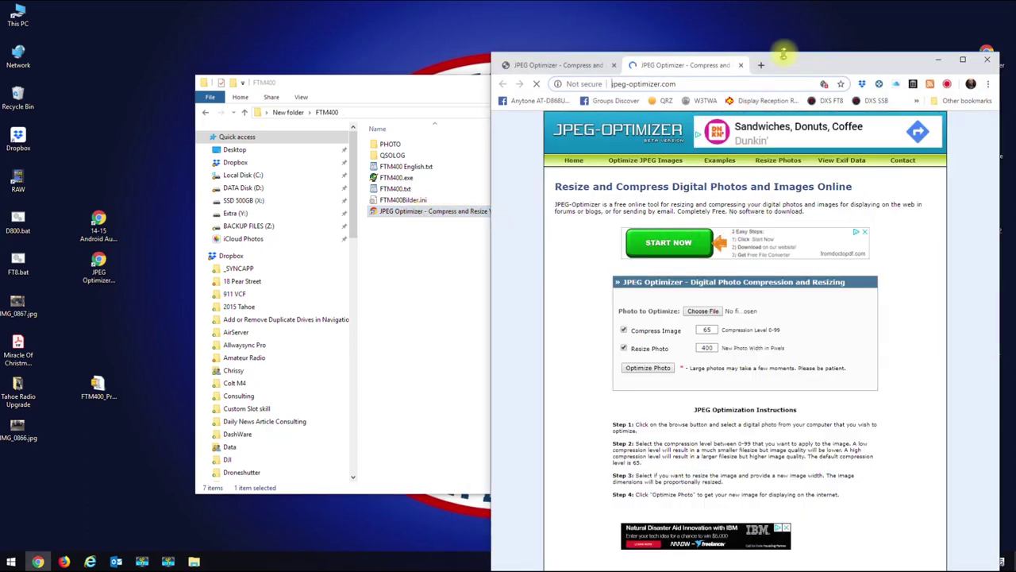
drag(784, 60, 757, 46)
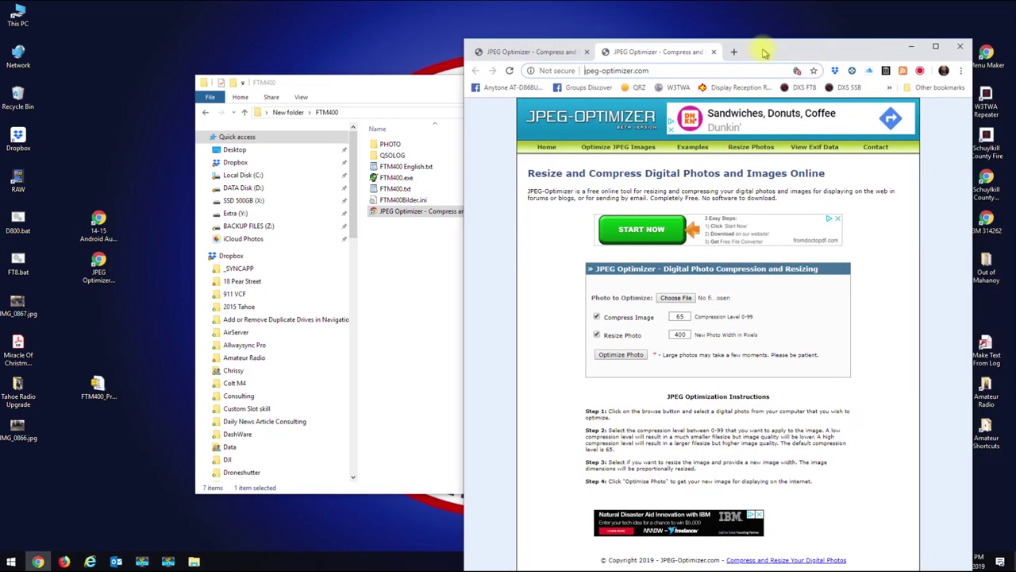
click(676, 298)
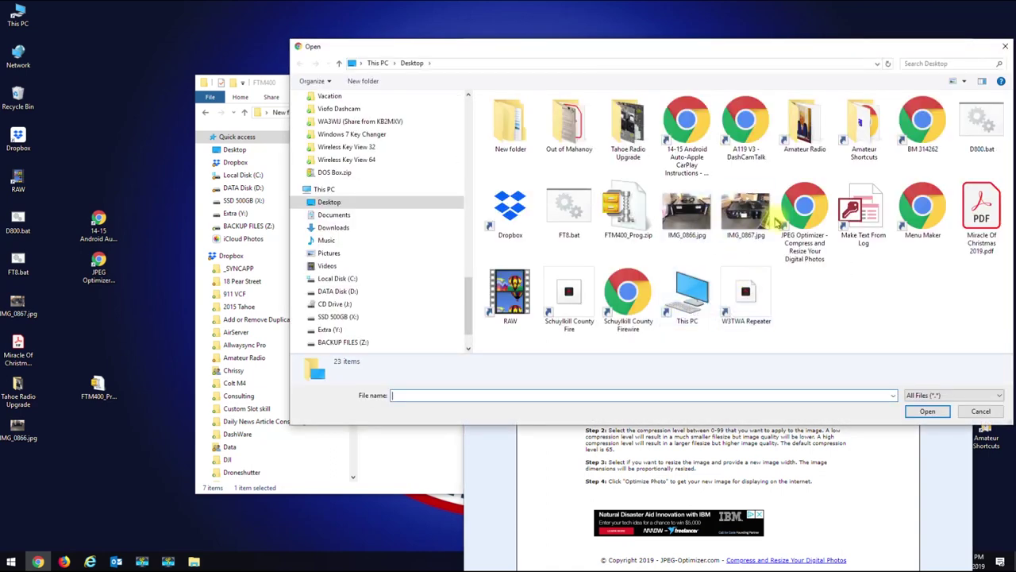
click(683, 213)
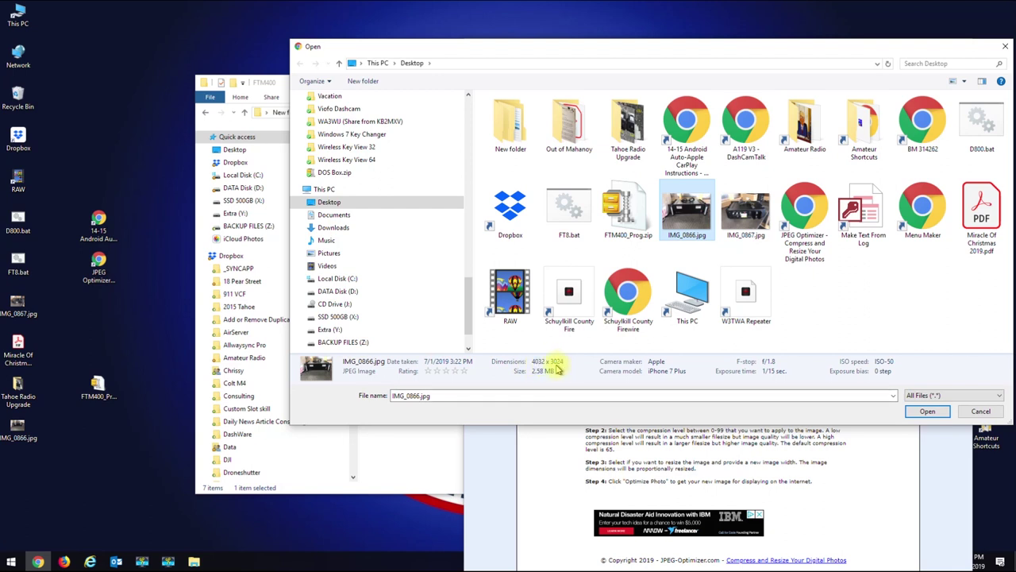
click(925, 411)
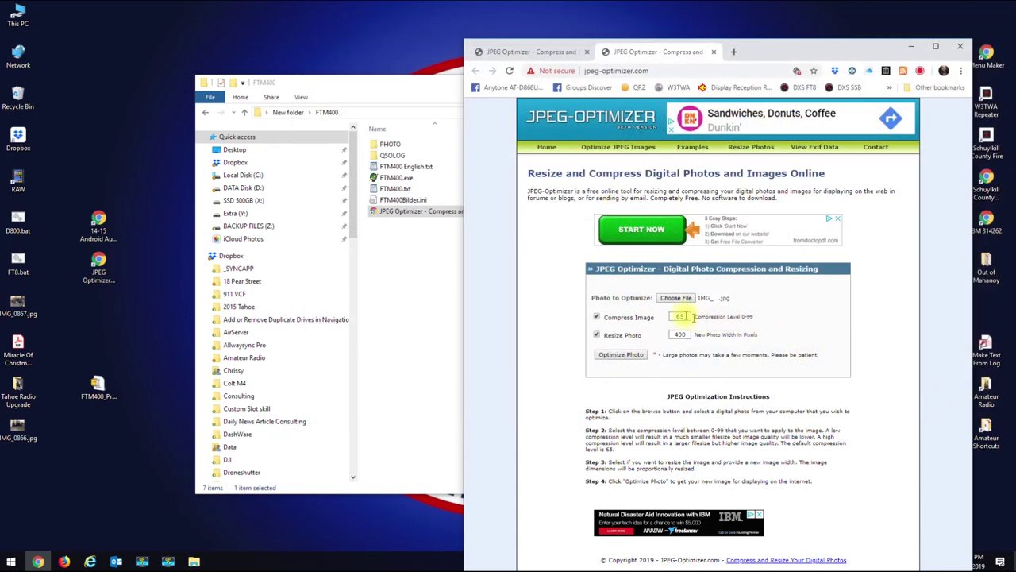
Optimize IMG_0866.jpg with compression level 75 and a photo width of 320
double_click(681, 316)
text(75)
double_click(688, 334)
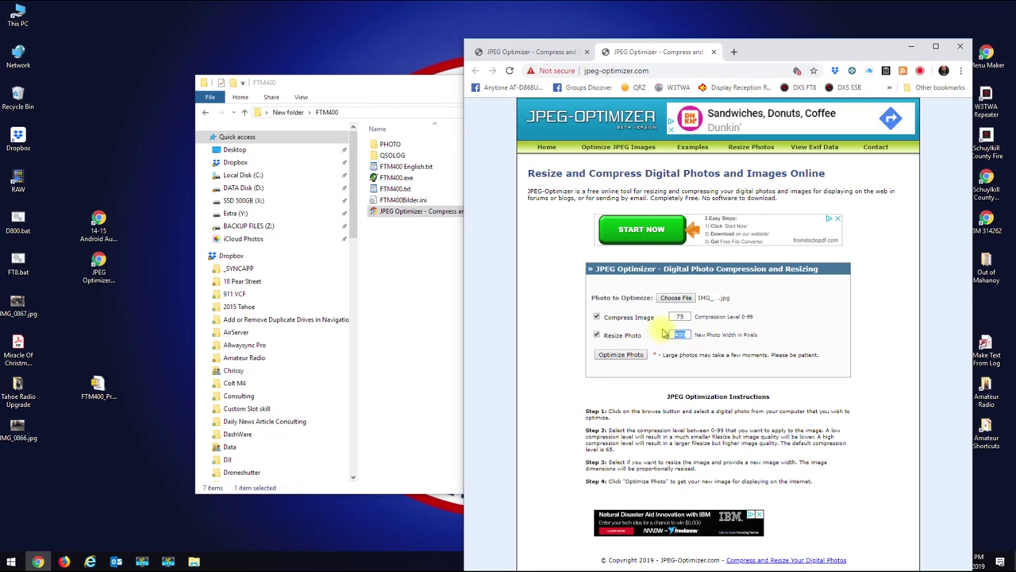
text(320)
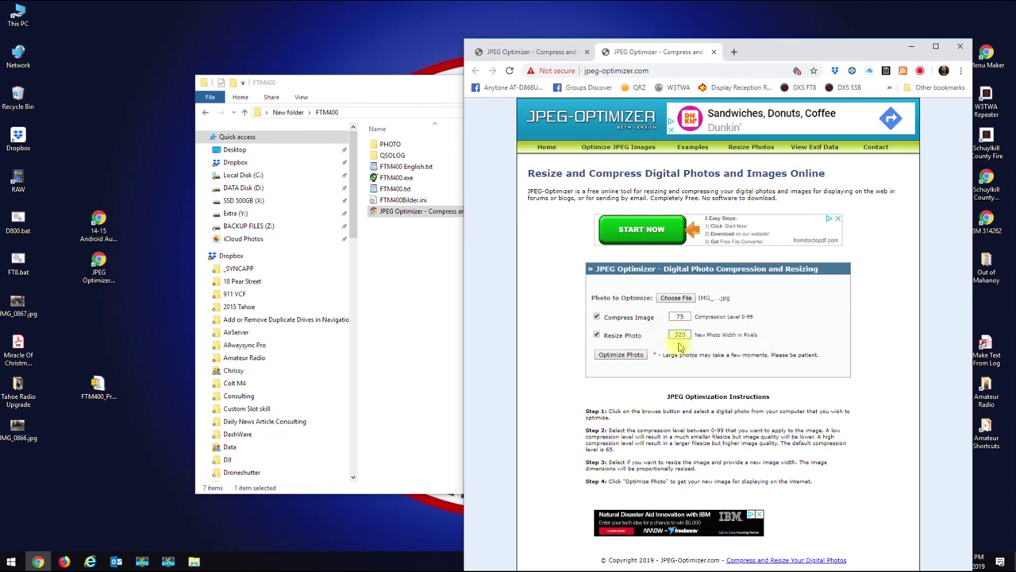
click(613, 359)
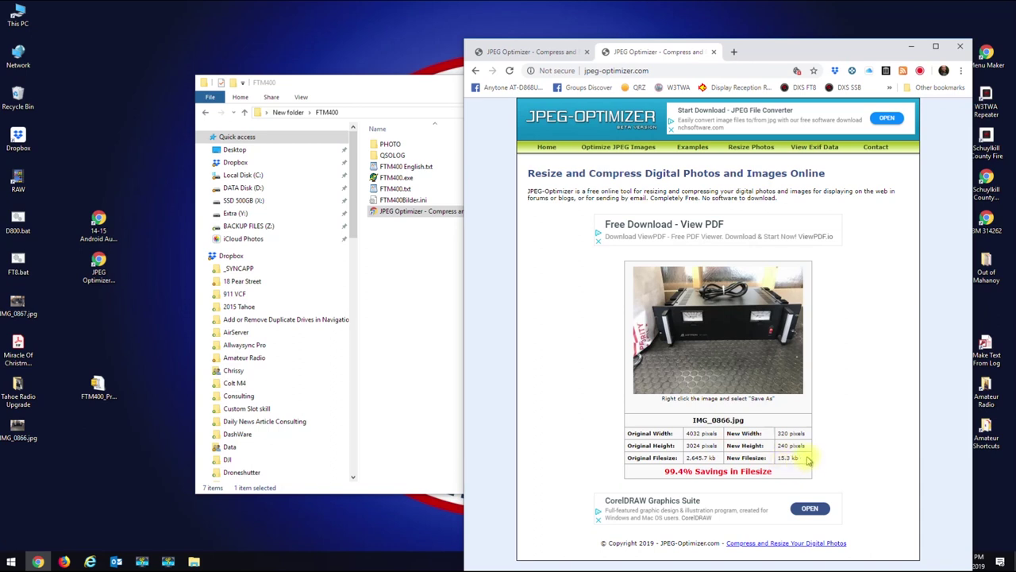
Save the optimized 320 x 240 image into New folder\FTM400
right_click(712, 335)
click(733, 354)
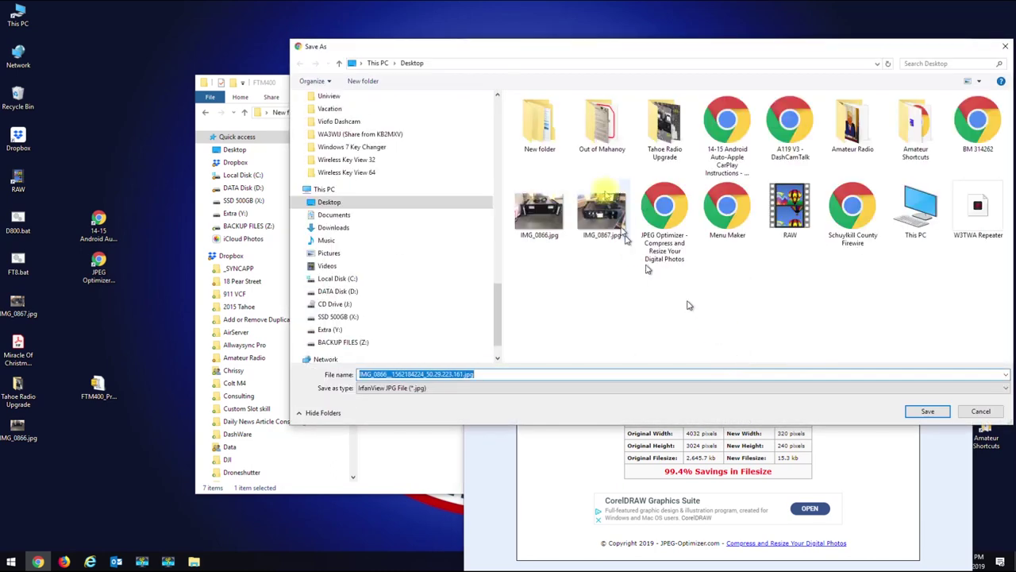
double_click(540, 120)
double_click(537, 120)
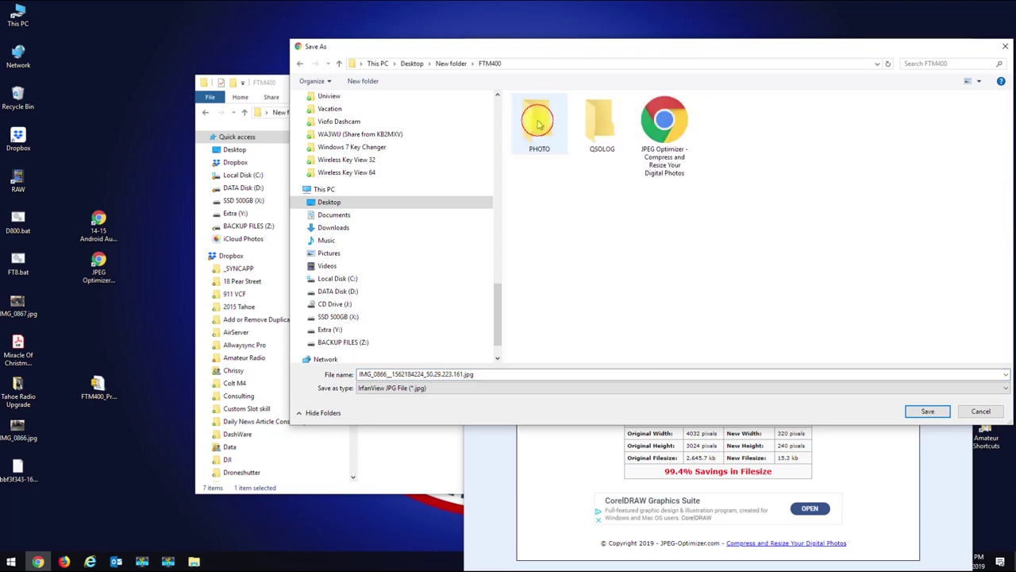
click(927, 412)
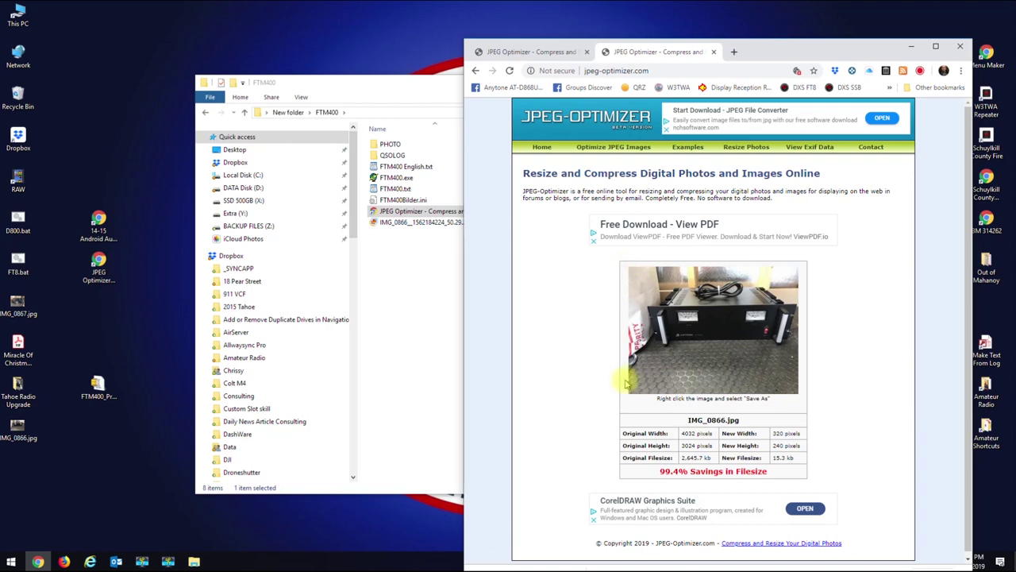
Load KB2MXV PA Plate.jpg from Pictures and optimize it to 320 pixels wide
click(478, 71)
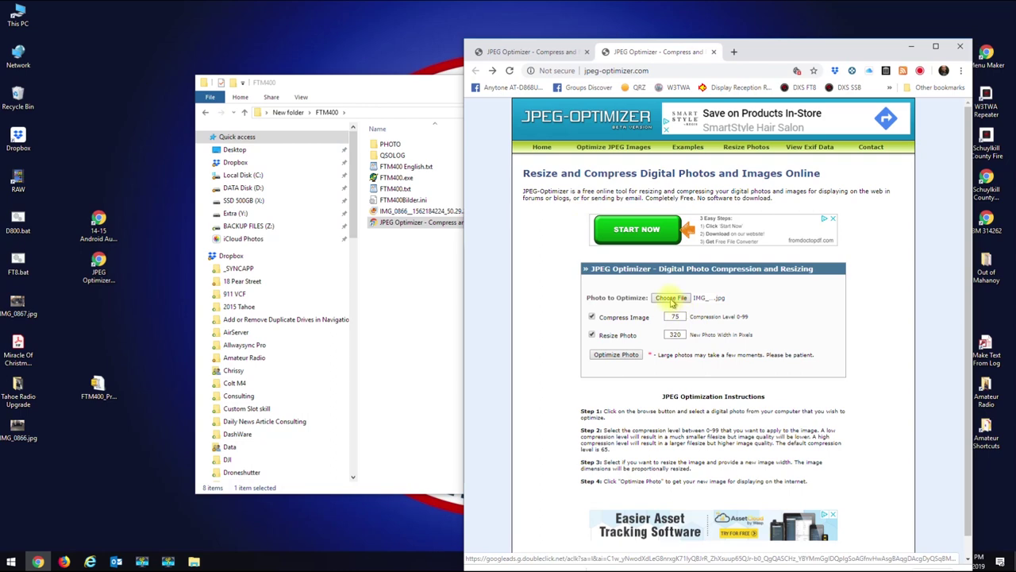
click(671, 298)
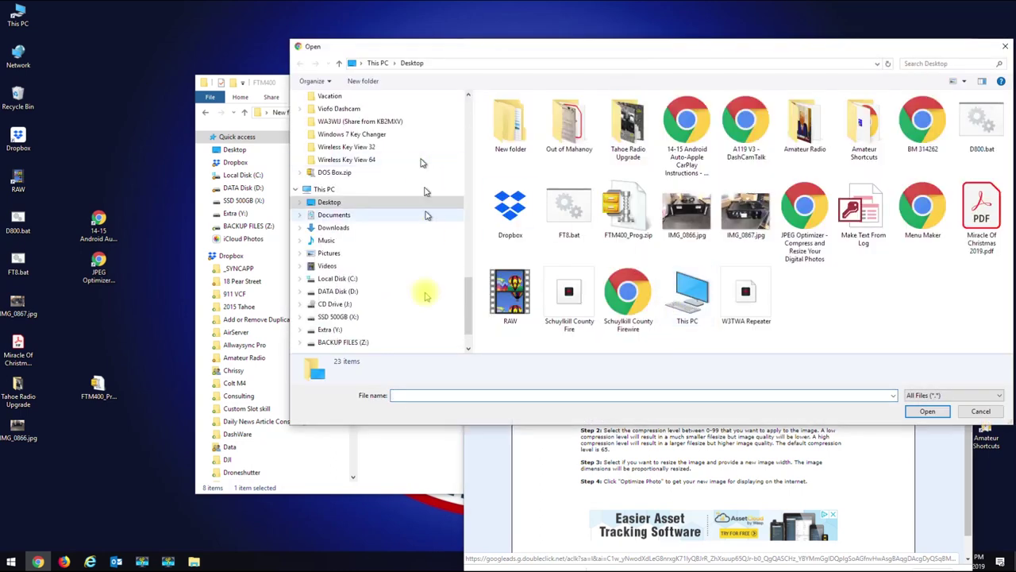
mouse_move(465, 297)
mouse_down()
mouse_move(461, 119)
mouse_move(474, 171)
mouse_move(476, 313)
mouse_up()
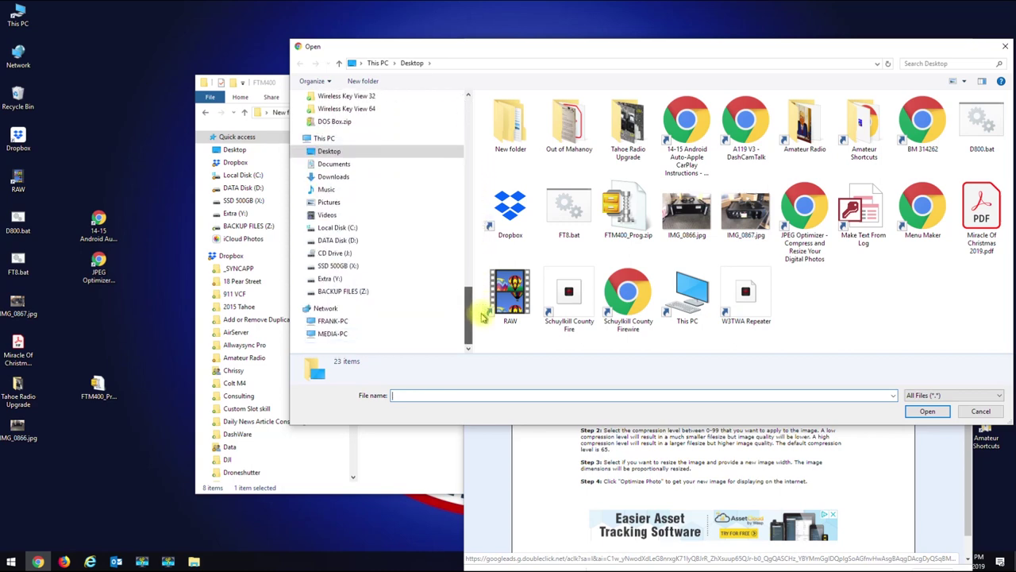
click(340, 203)
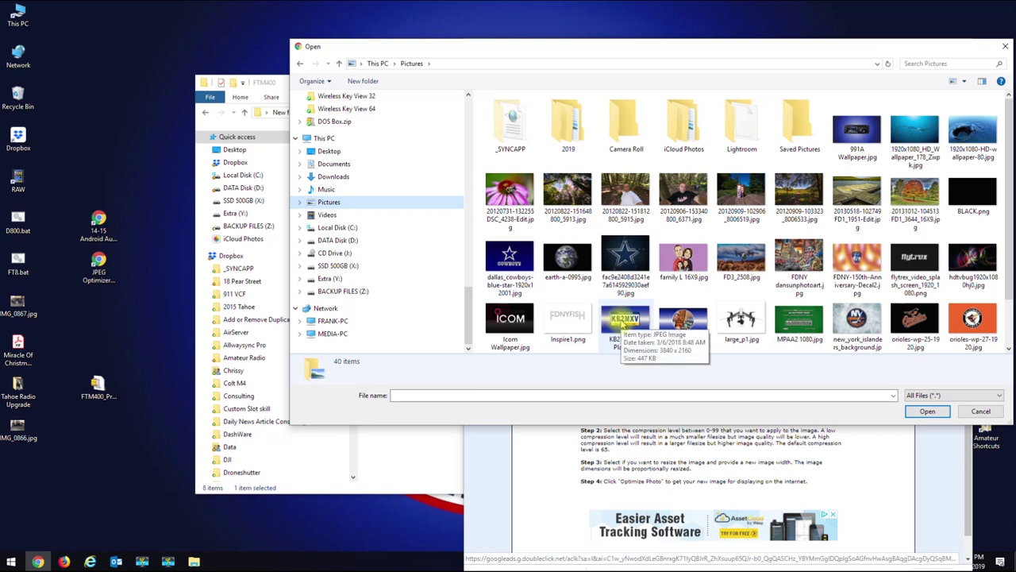
click(623, 320)
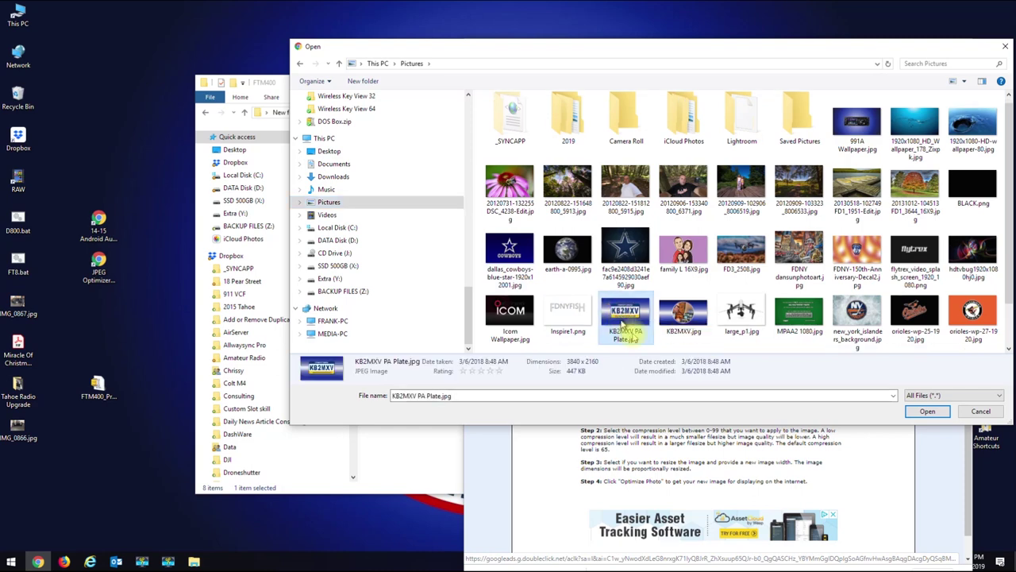
click(929, 412)
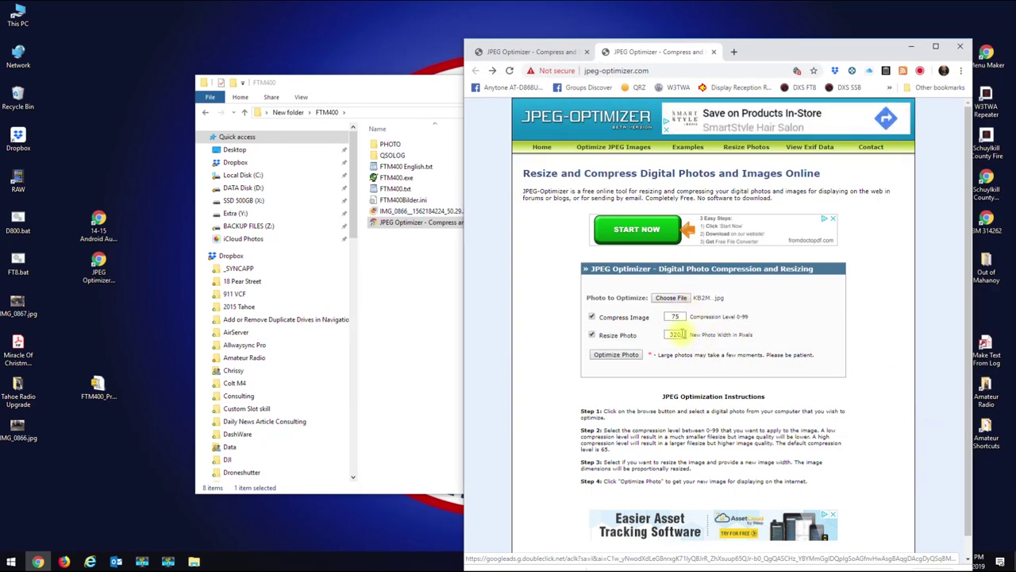
click(608, 355)
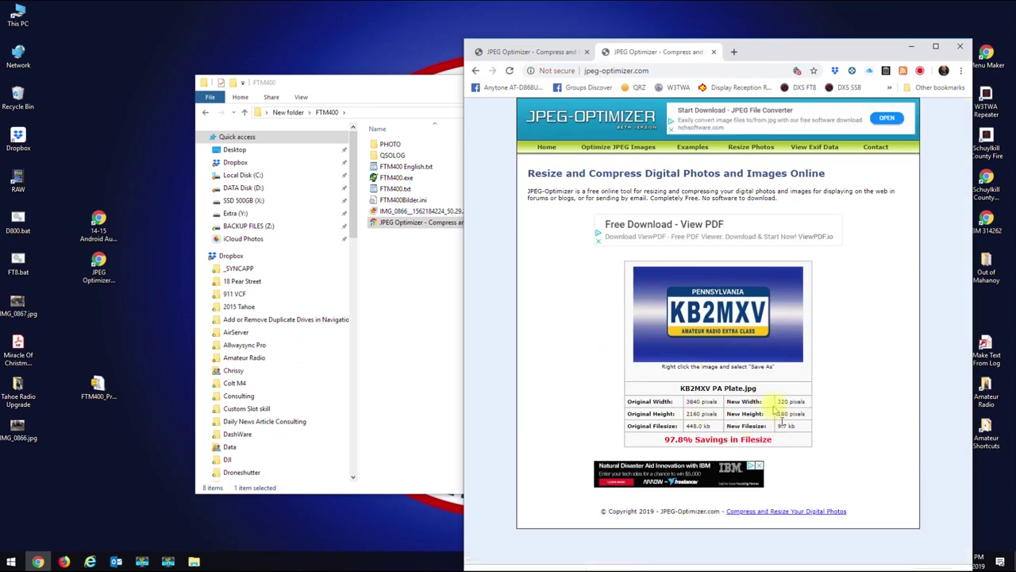
Save the optimized 320 x 180 image into the FTM400\PHOTO folder
right_click(730, 308)
click(752, 328)
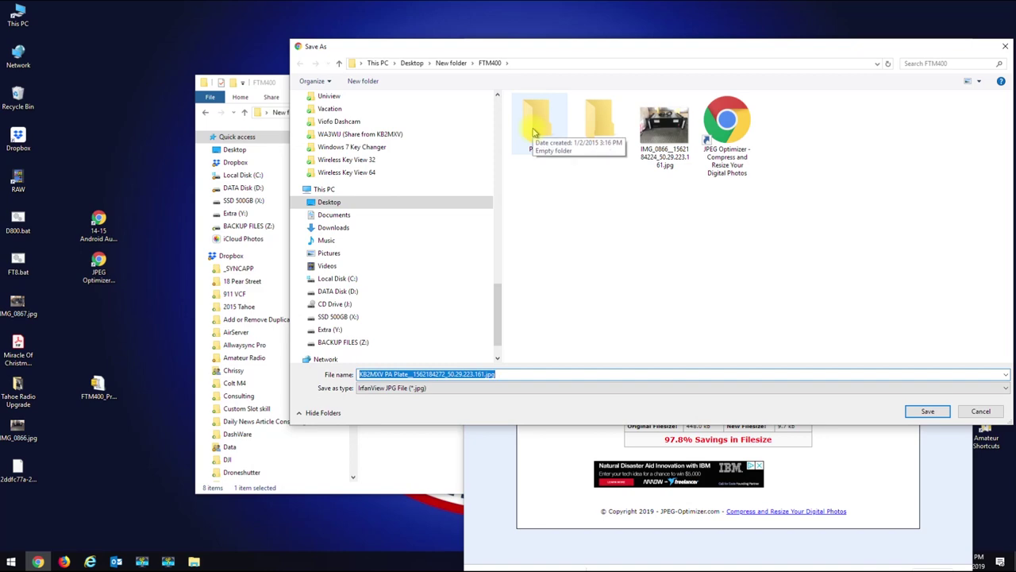
click(533, 131)
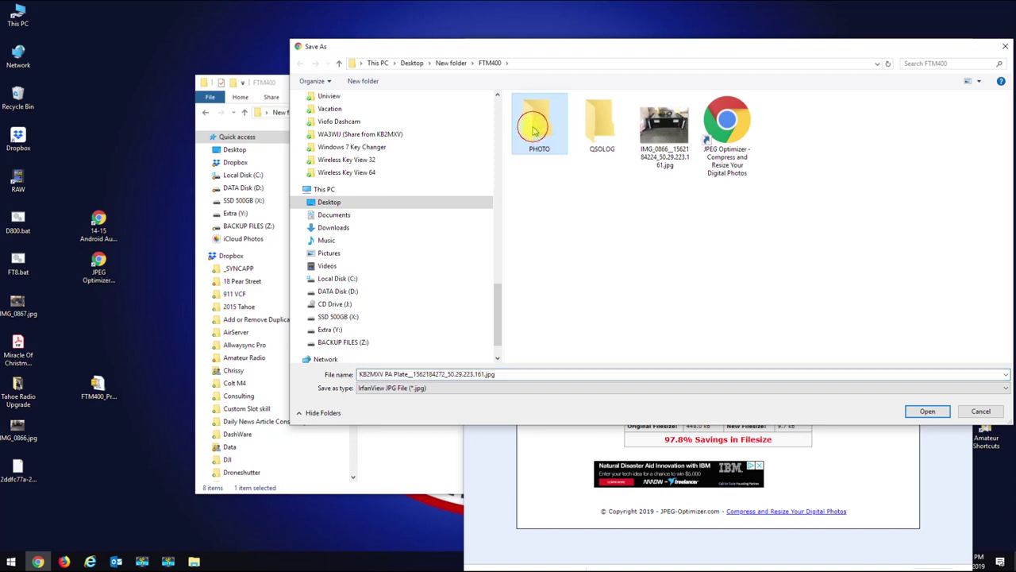
double_click(534, 131)
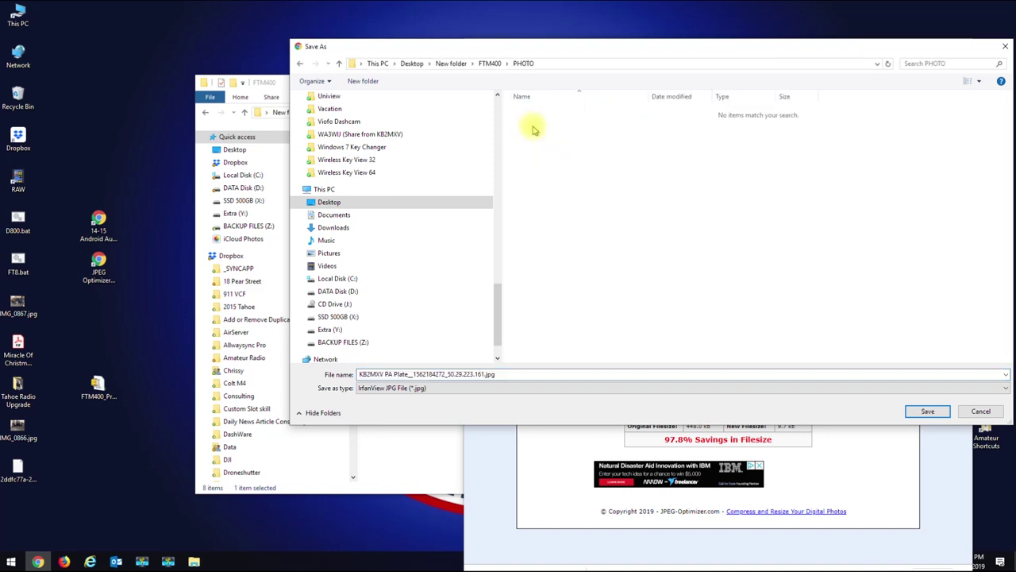
click(928, 412)
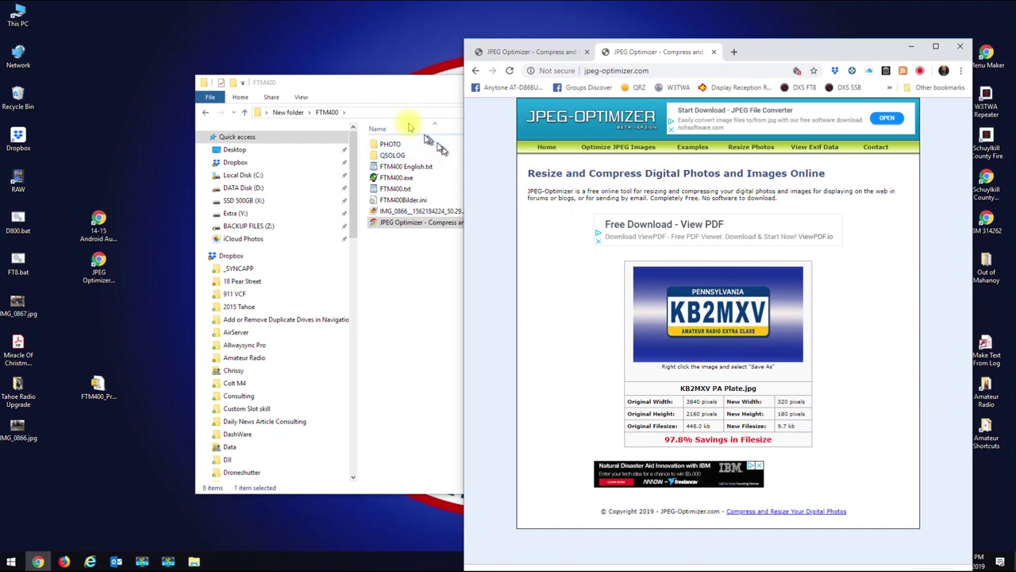
Return to the FTM400 folder and preview the IMG_0866 image
click(387, 83)
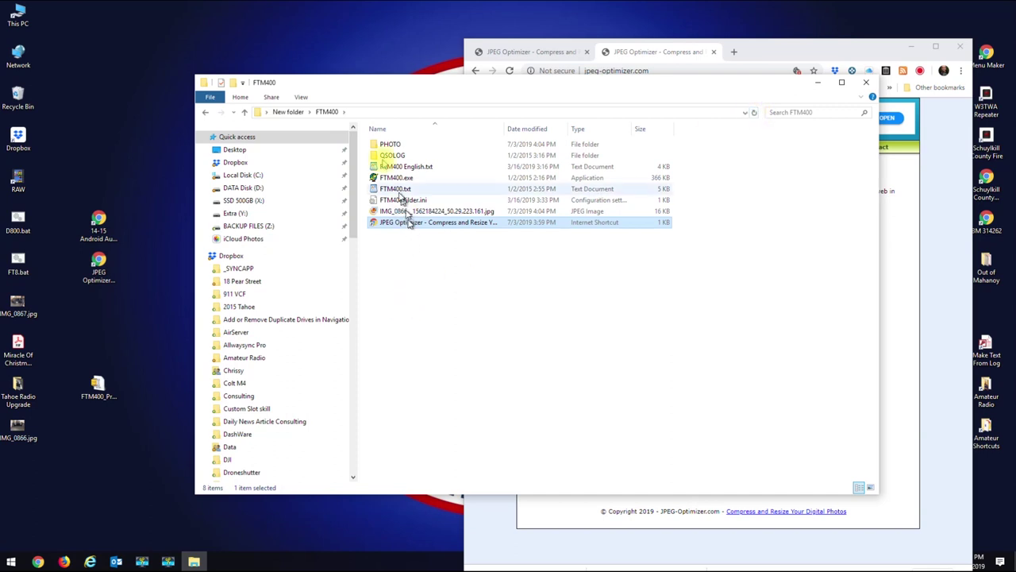
click(287, 112)
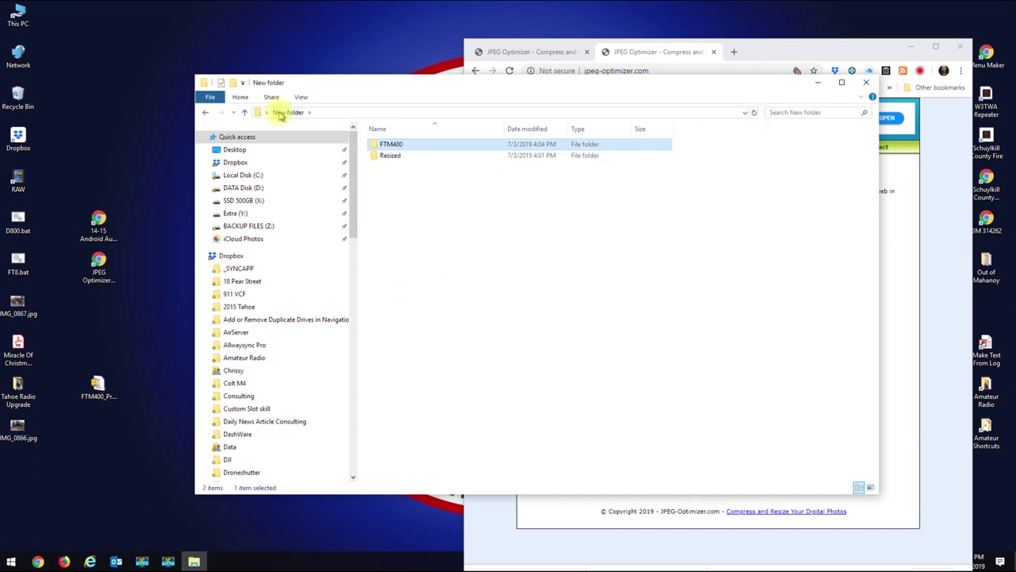
double_click(390, 145)
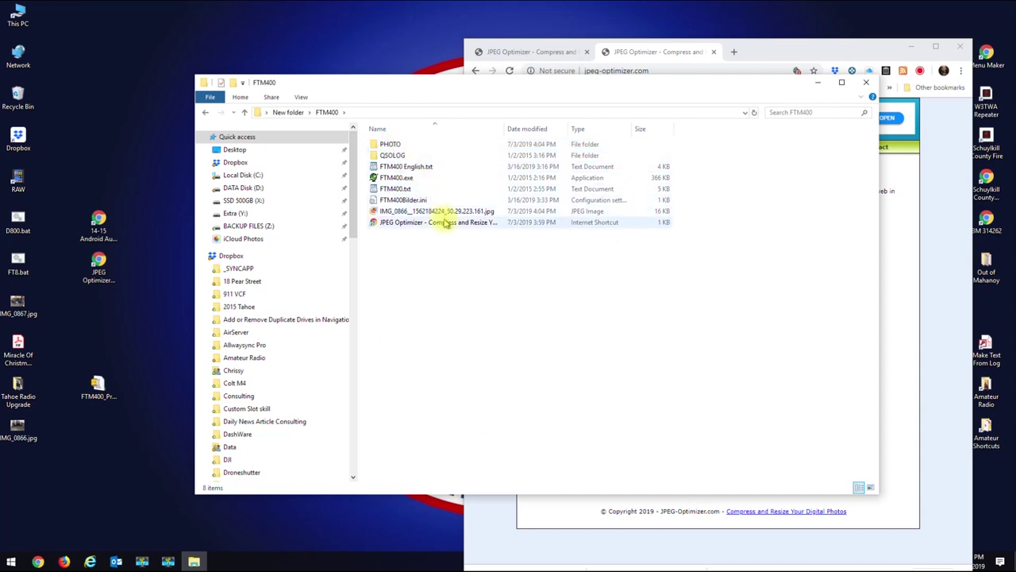
click(474, 211)
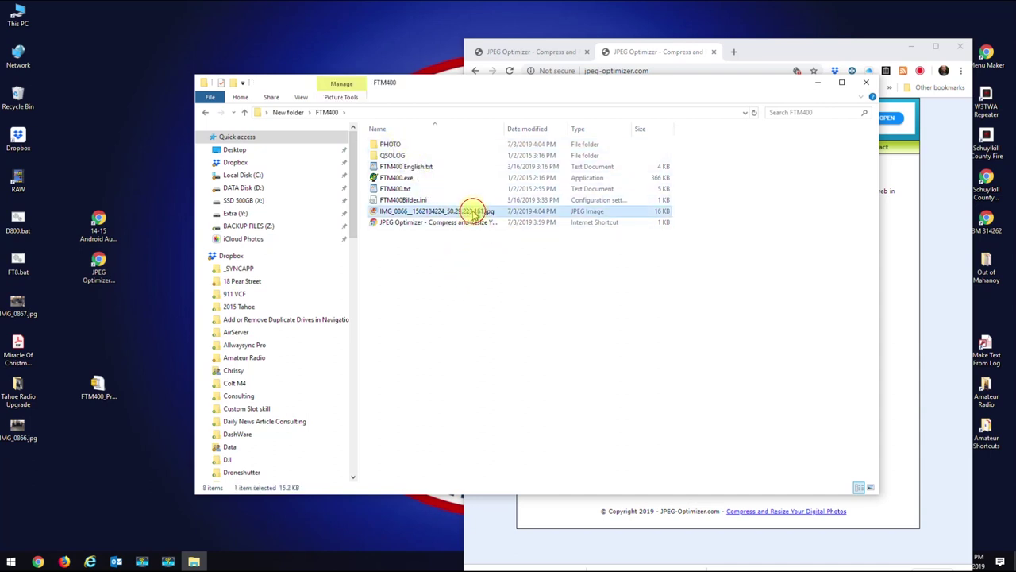
double_click(473, 211)
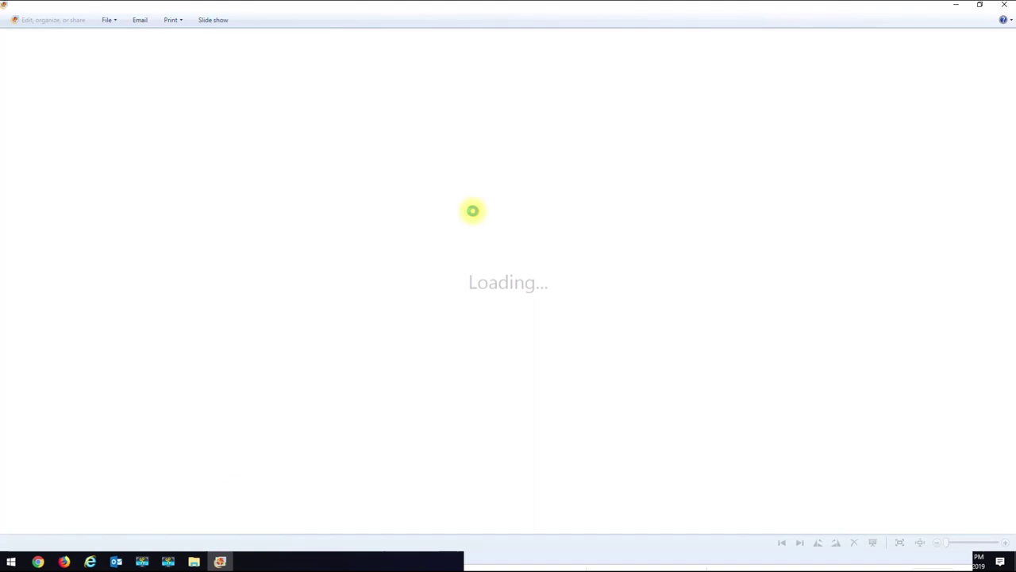
click(1006, 5)
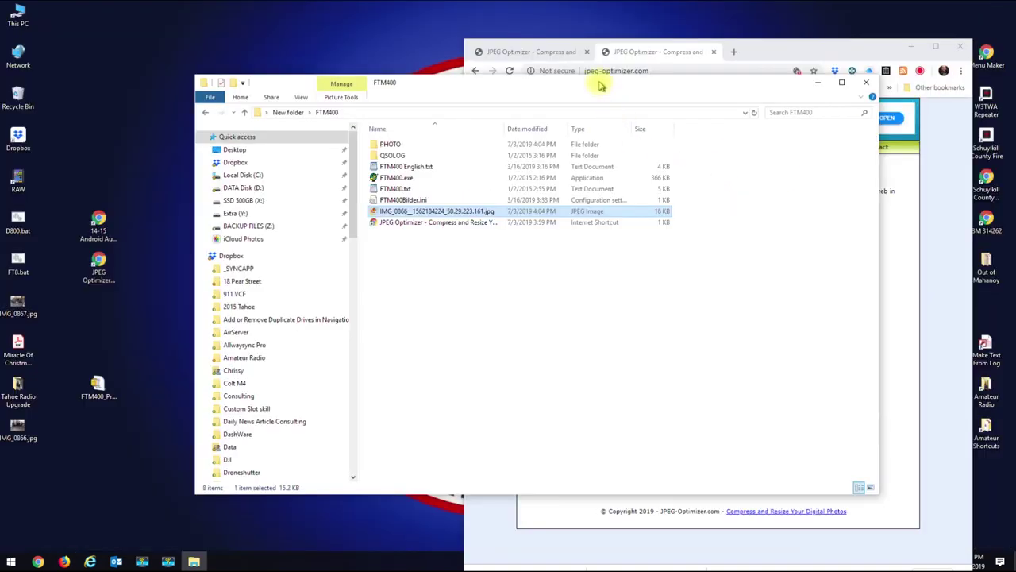
Check PHOTO, then delete the four KB2MXV images mistakenly pasted into FTM400
drag(600, 85, 594, 90)
double_click(375, 151)
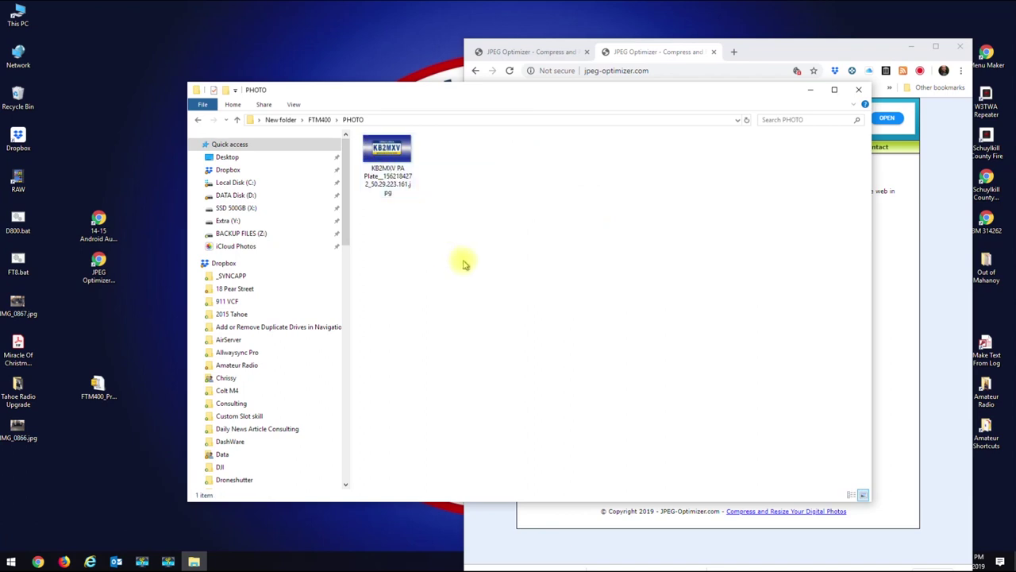
click(319, 119)
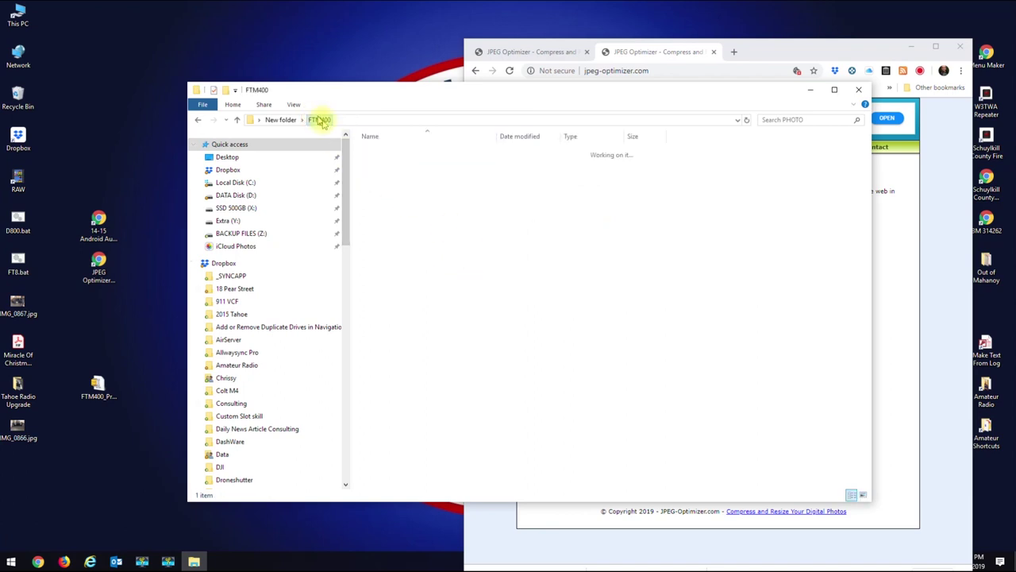
click(442, 292)
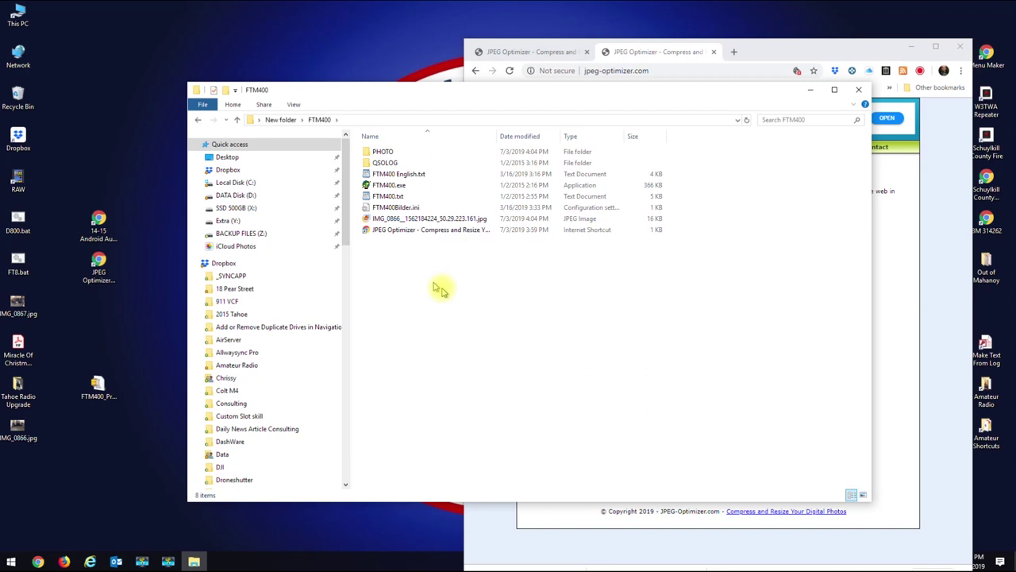
key(ctrl+v)
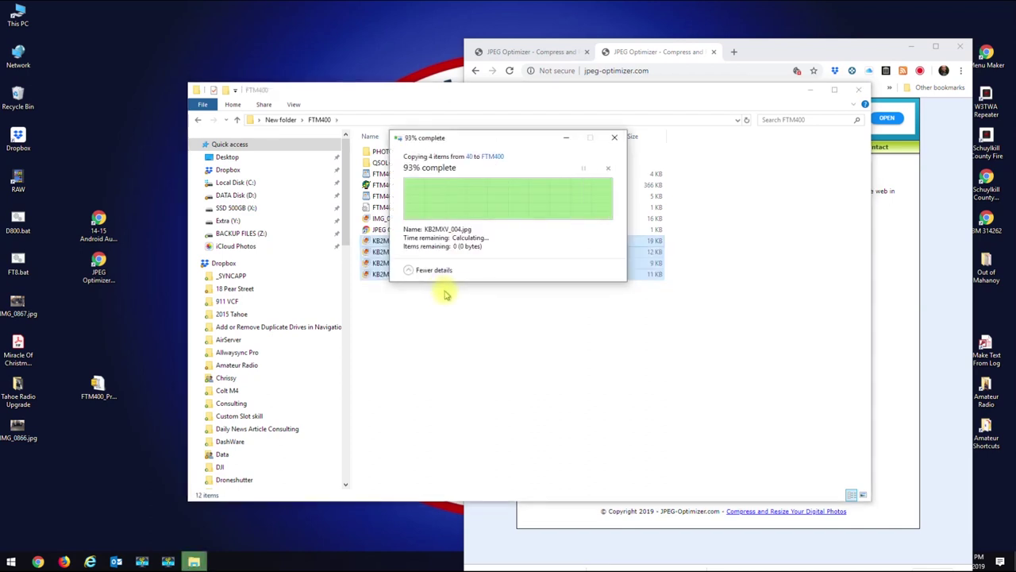
drag(439, 308, 405, 246)
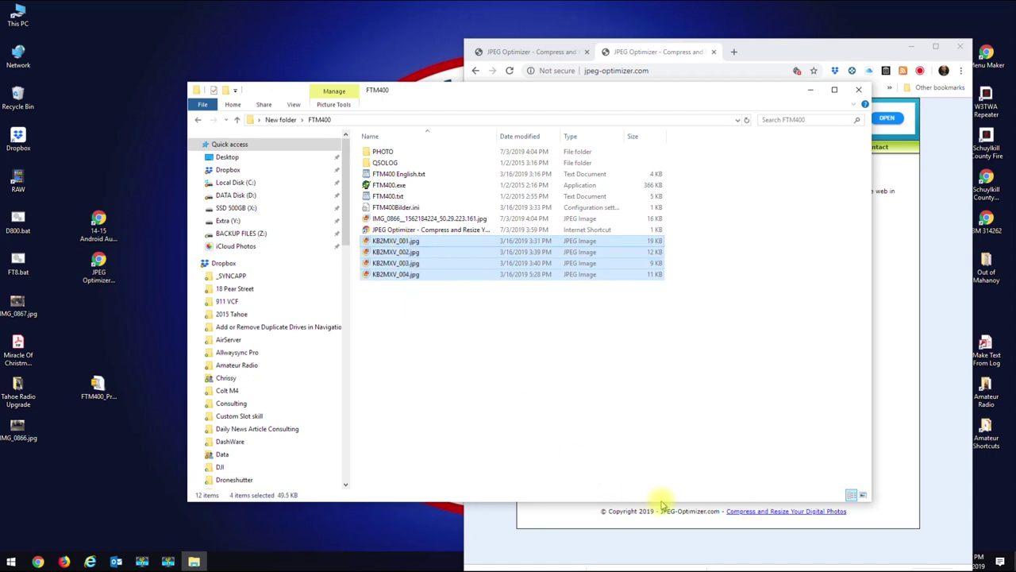
key(Delete)
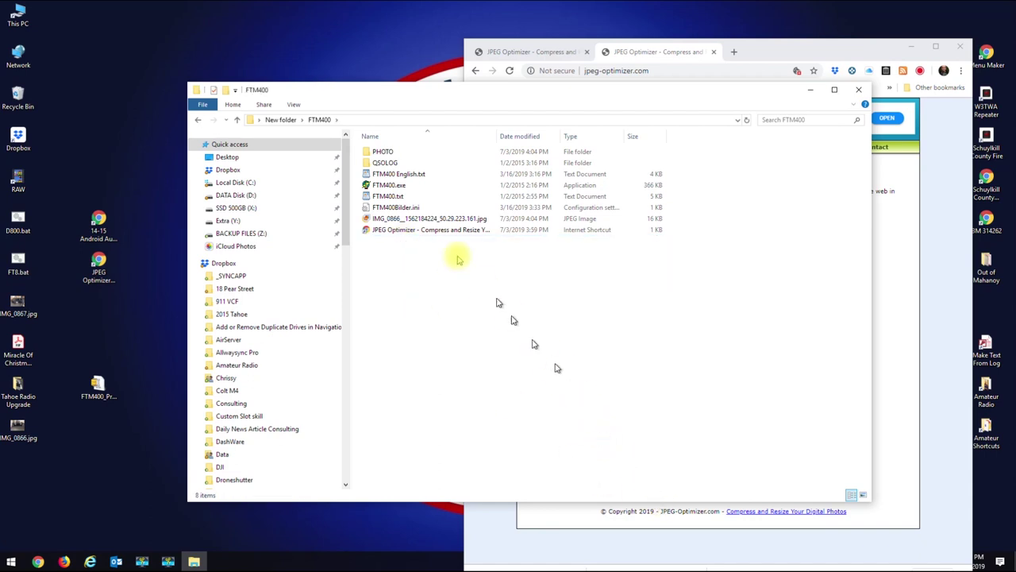
Paste the resized KB2MXV PA Plate image from PHOTO into the FTM400 folder
double_click(383, 152)
click(387, 151)
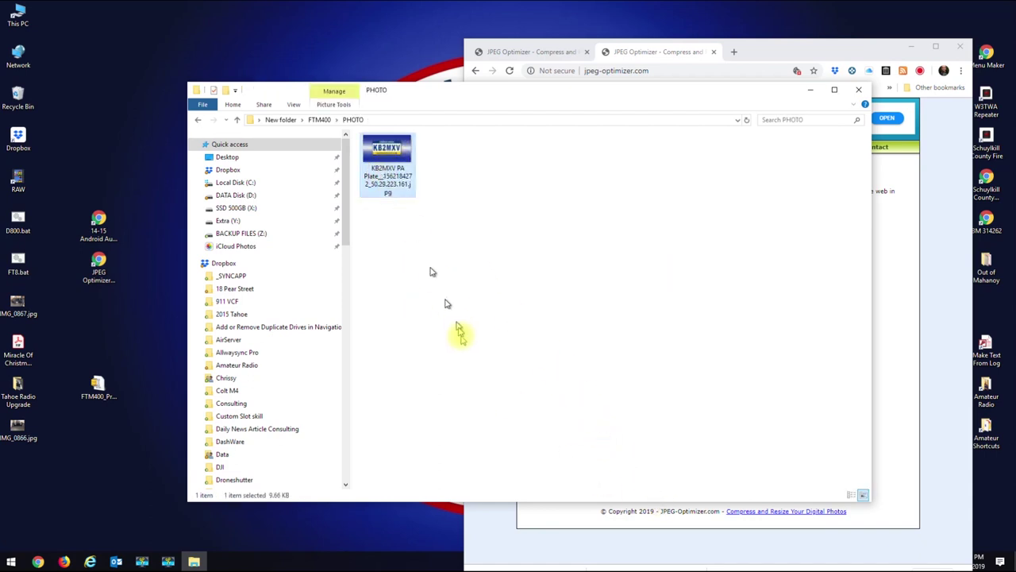
click(319, 119)
key(ctrl+v)
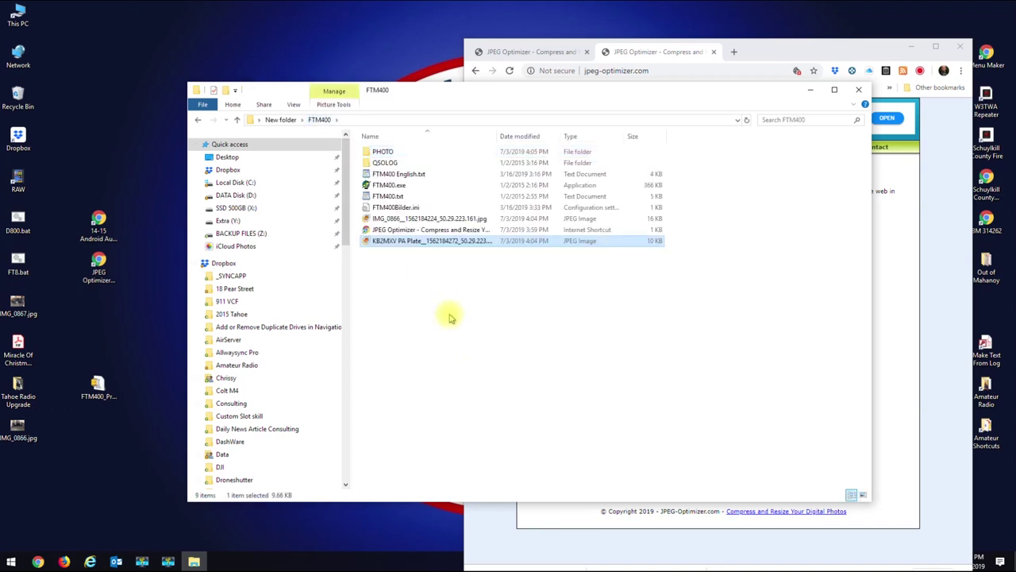
click(414, 251)
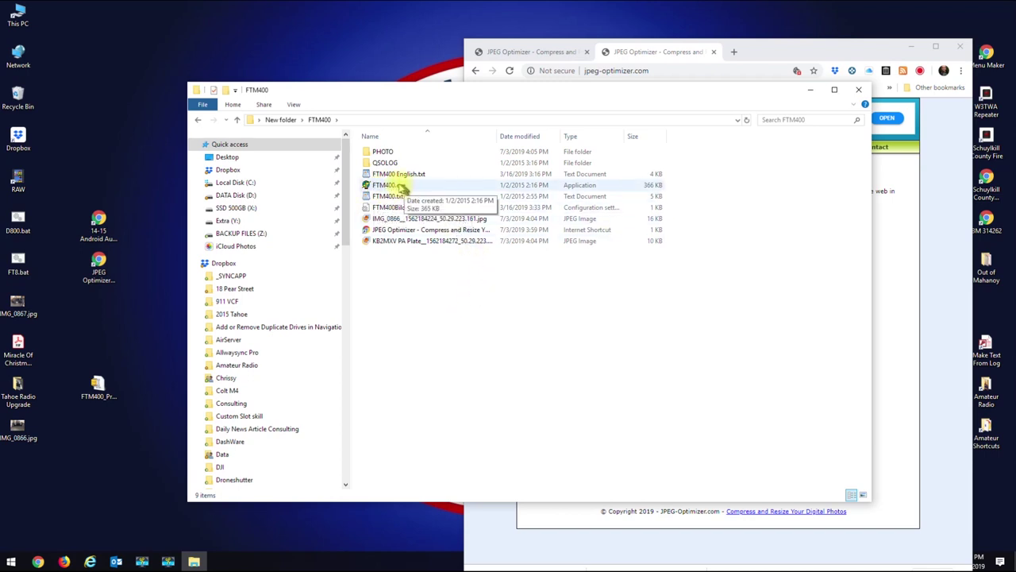
Run FTM400.exe and click OK on its freeware Information dialog
double_click(401, 187)
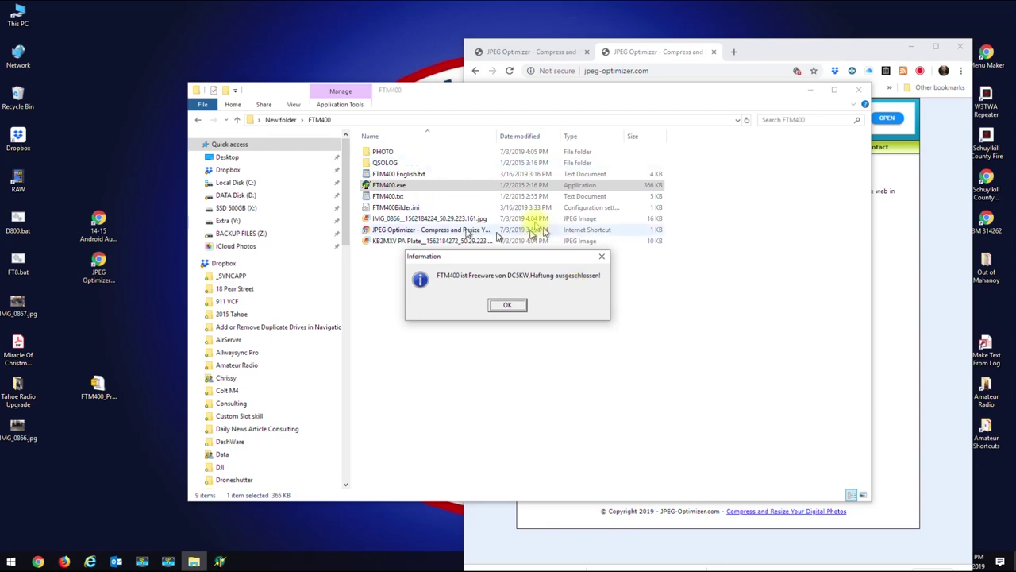
click(510, 307)
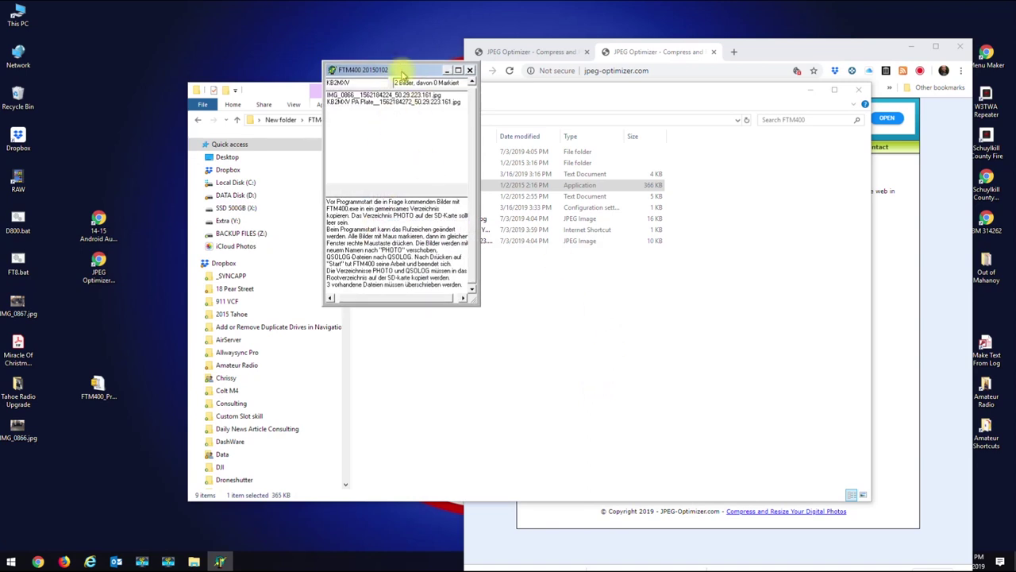
drag(403, 75, 611, 145)
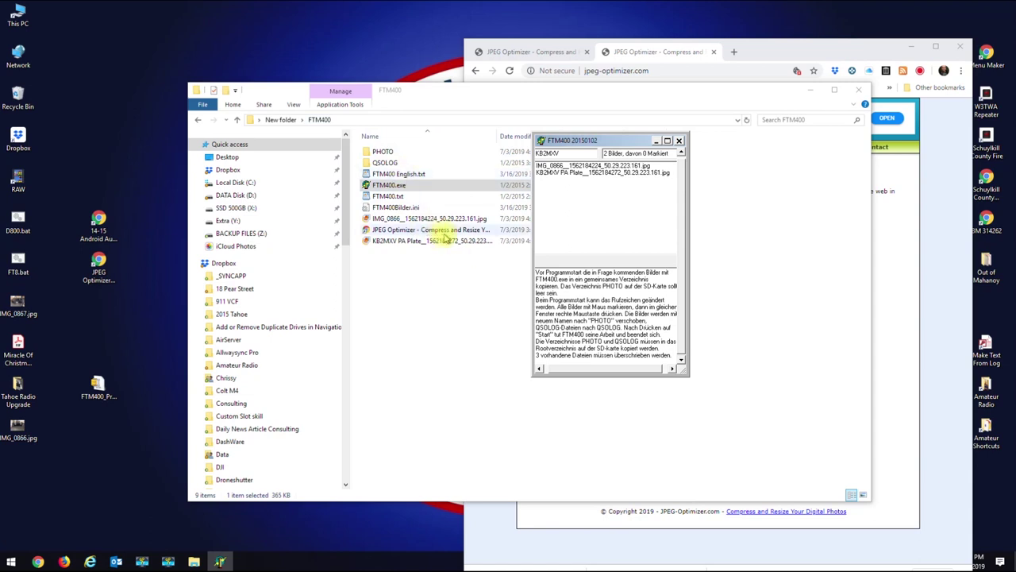
click(591, 166)
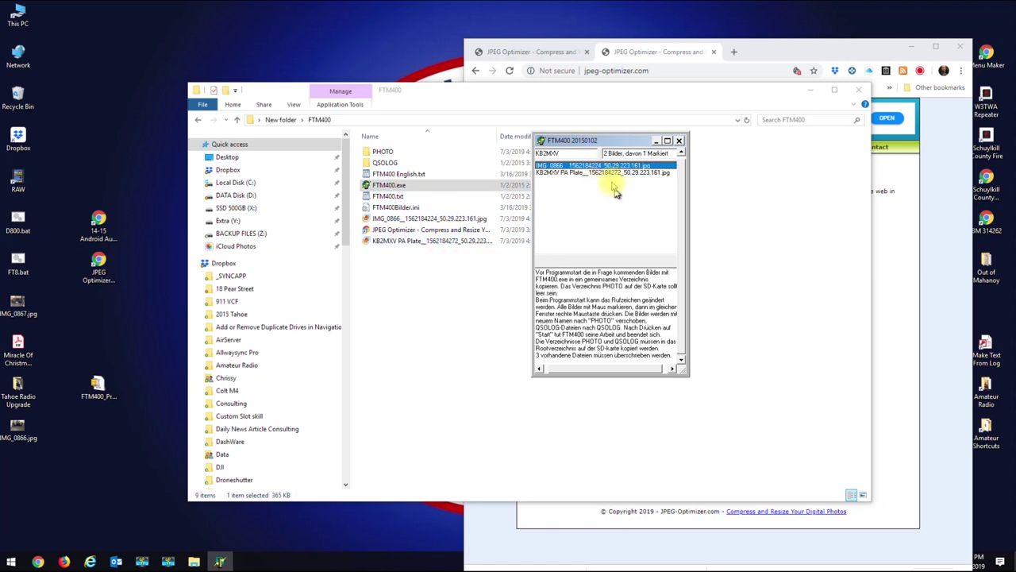
click(605, 173)
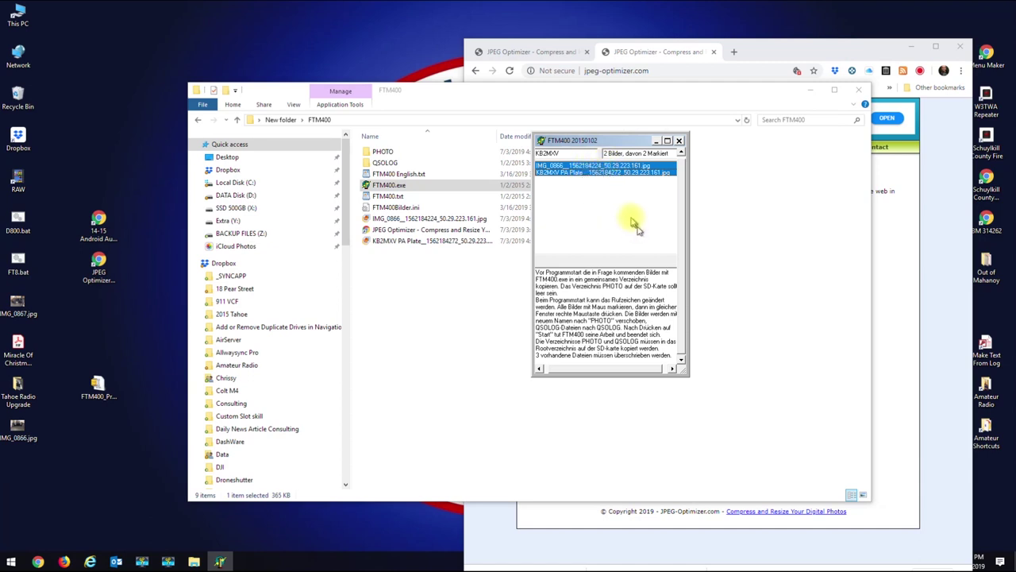
right_click(612, 176)
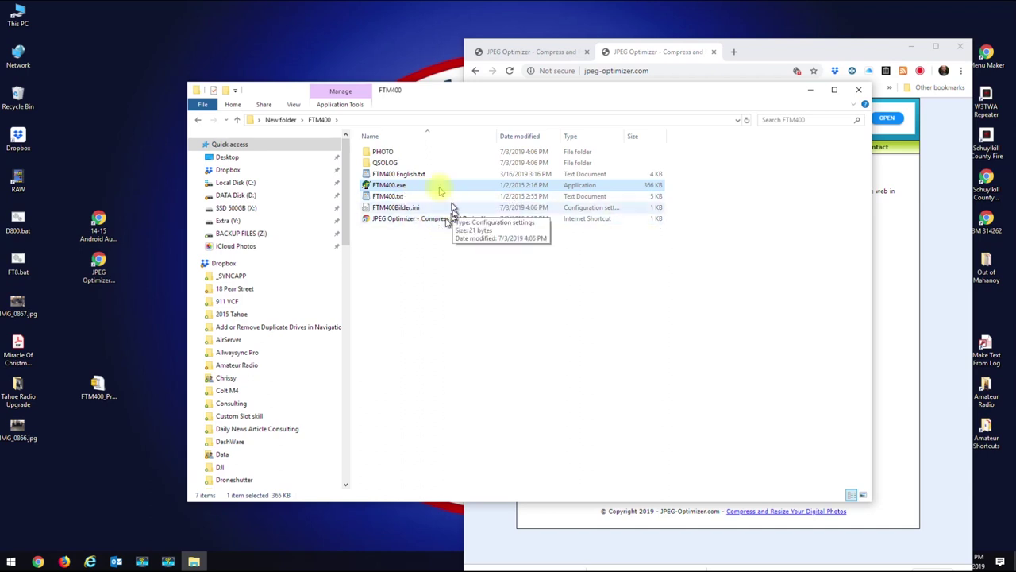
double_click(384, 155)
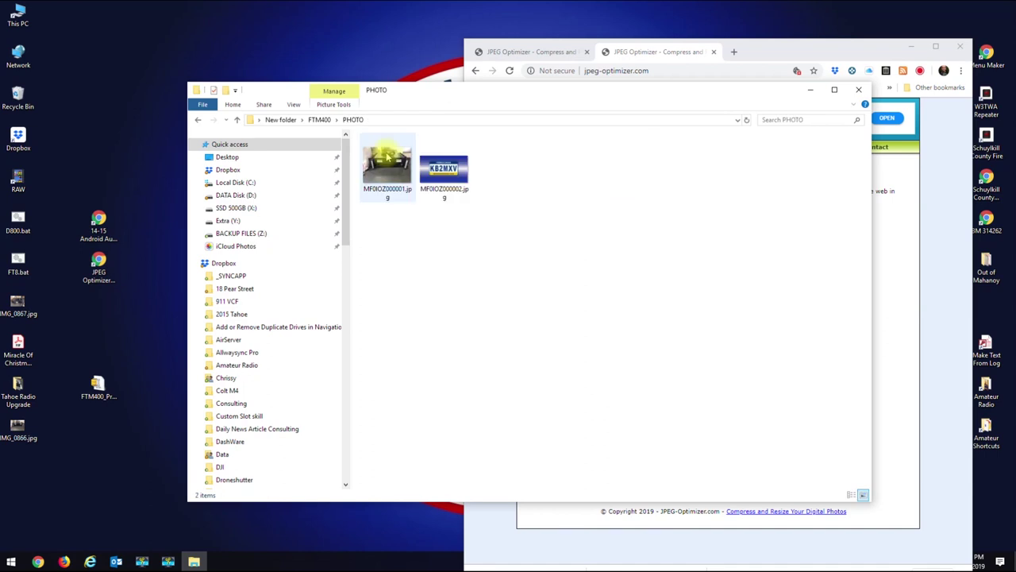
click(401, 168)
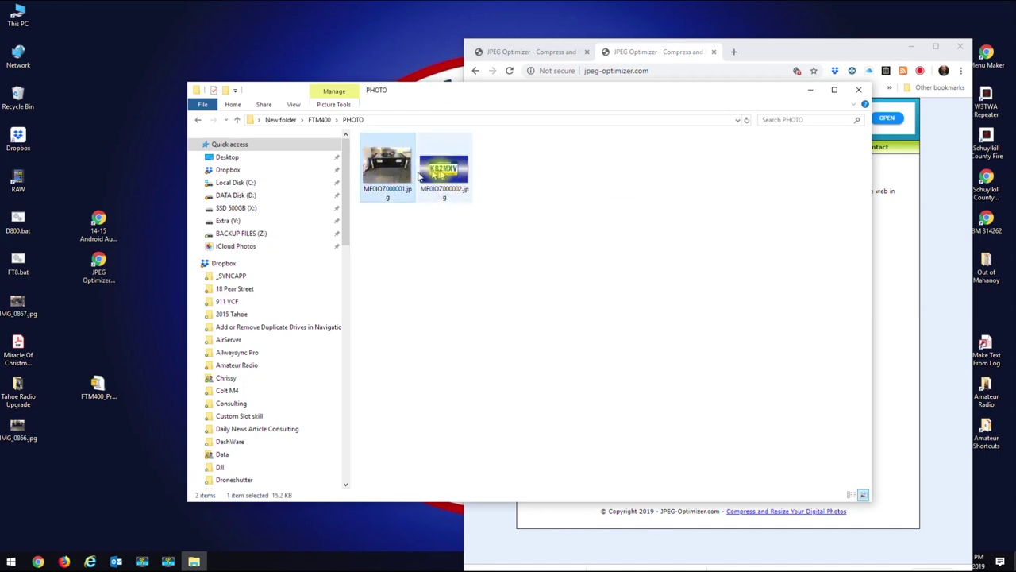
click(436, 170)
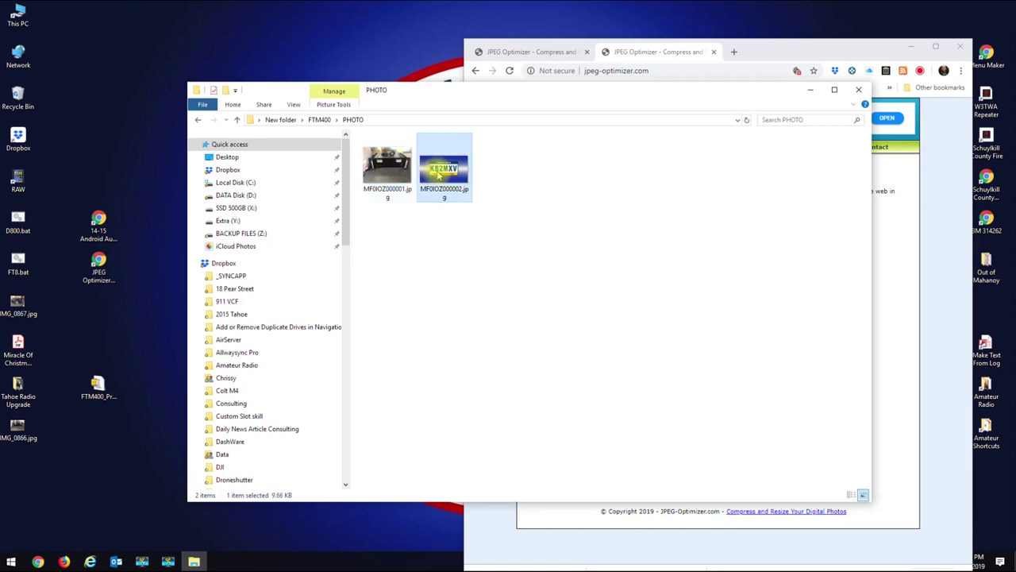
click(319, 119)
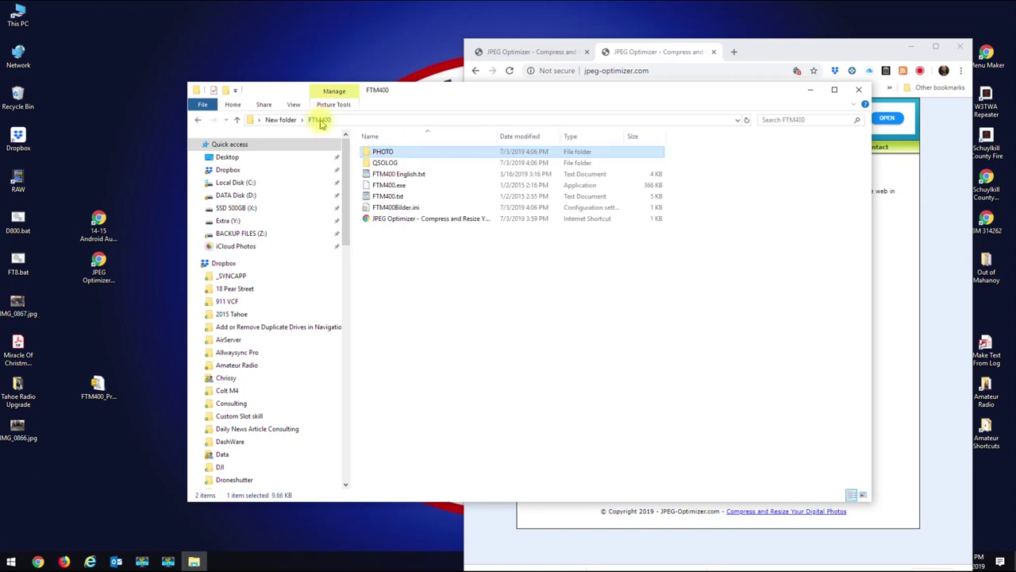
double_click(384, 164)
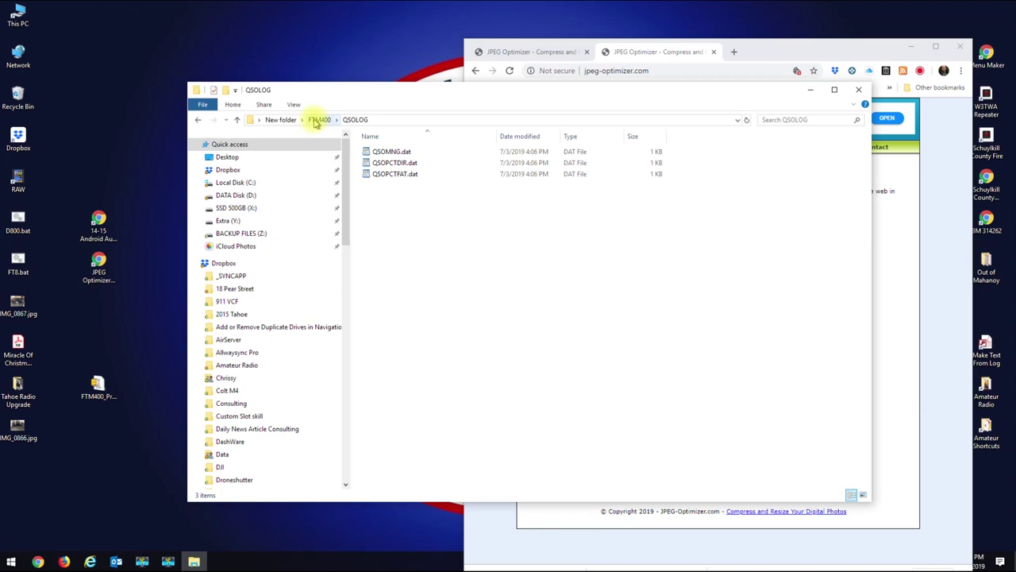
click(364, 121)
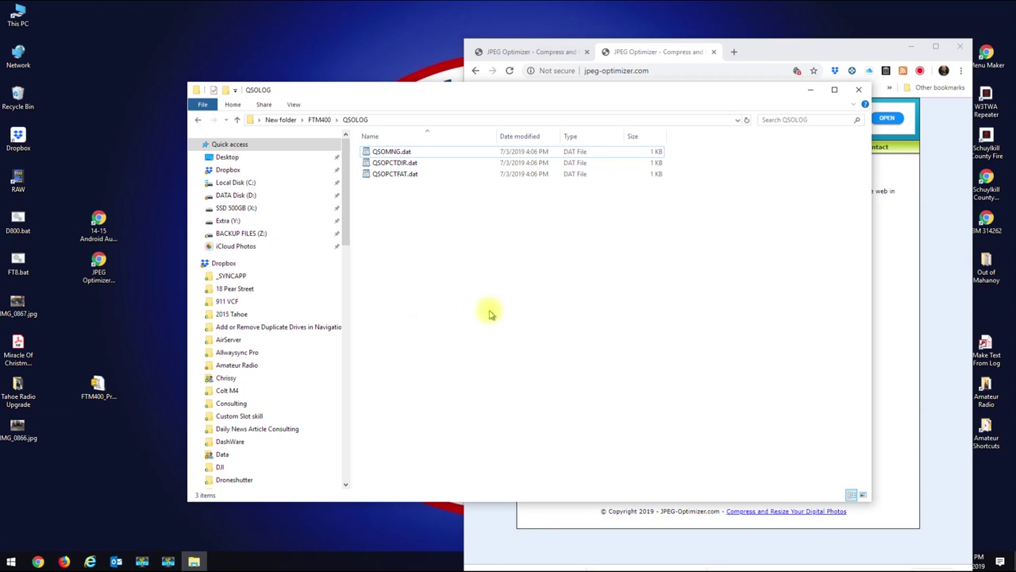
click(317, 120)
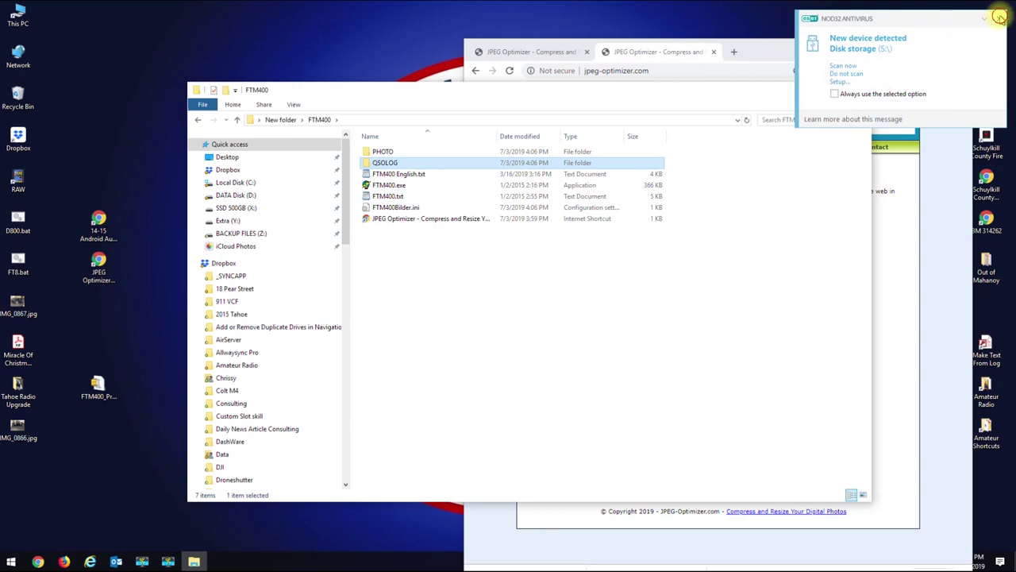
Close the browser, snap FTM400 right, and open Removable Disk (S:) snapped left
click(995, 19)
click(959, 46)
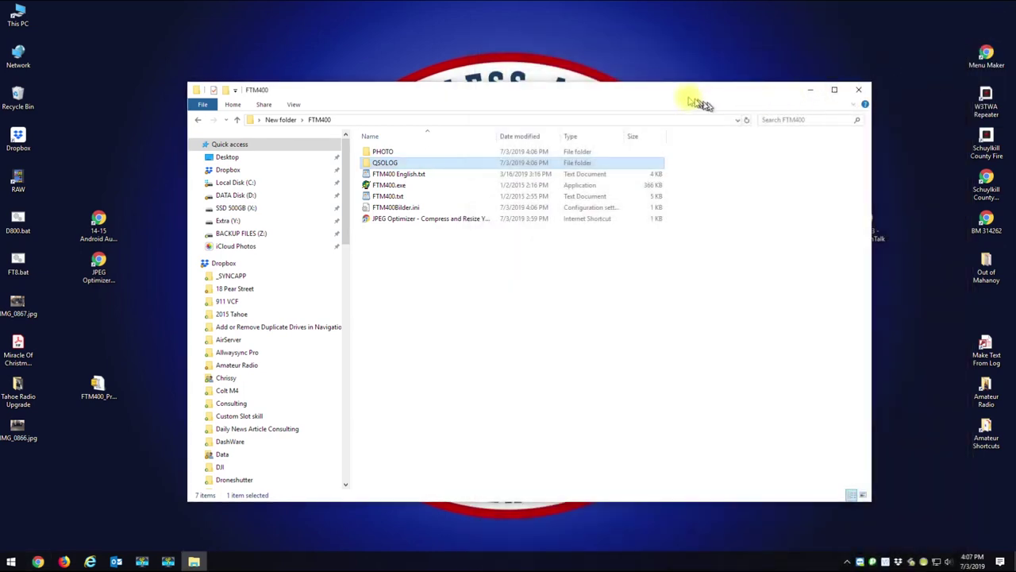
drag(653, 90, 1015, 80)
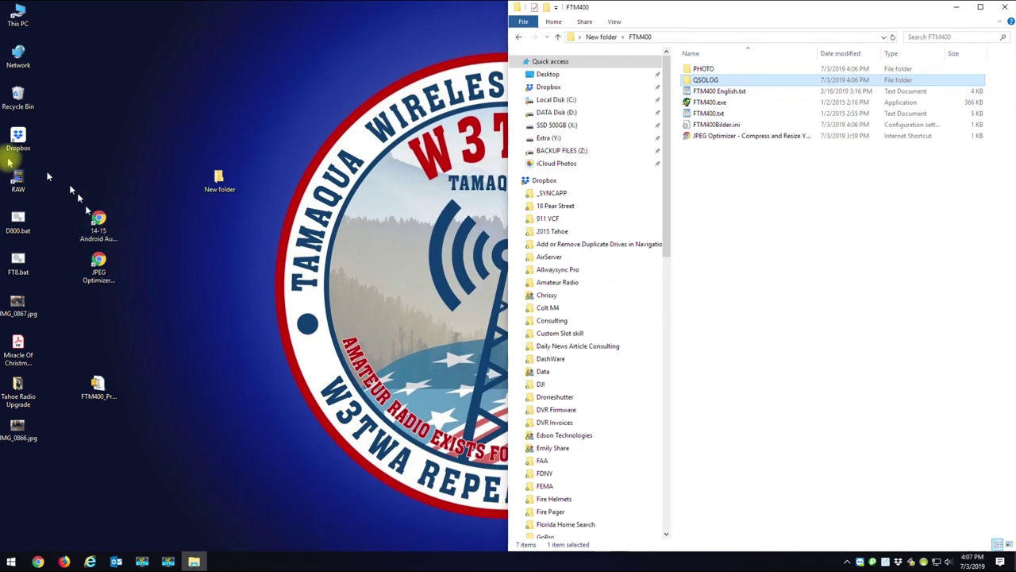
double_click(18, 14)
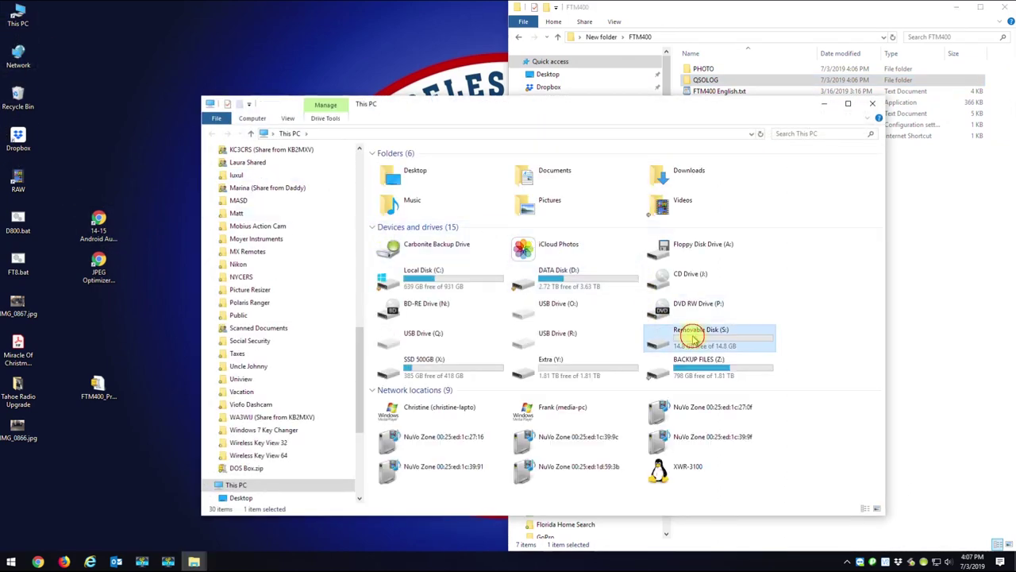
double_click(686, 340)
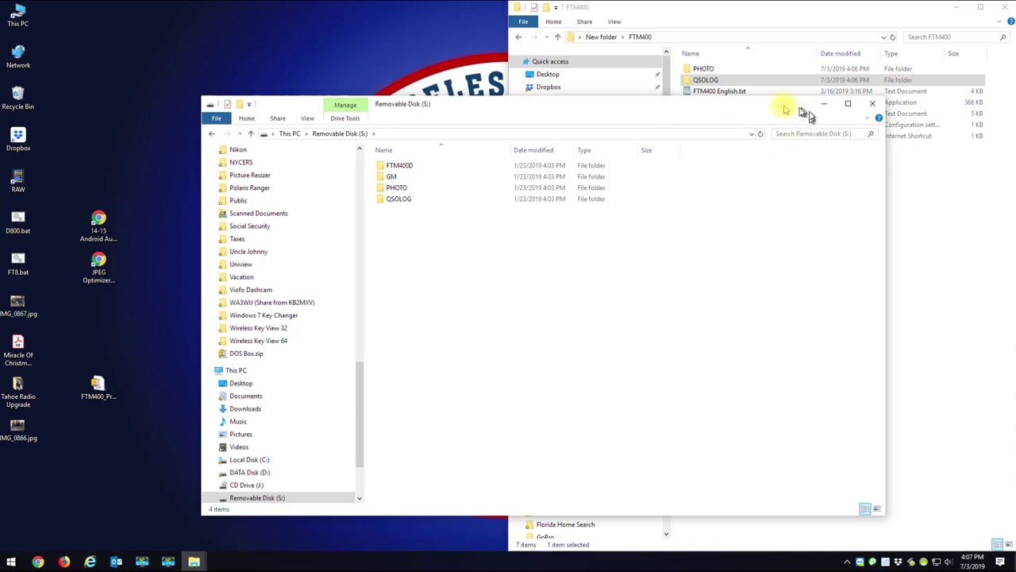
drag(743, 105, 2, 139)
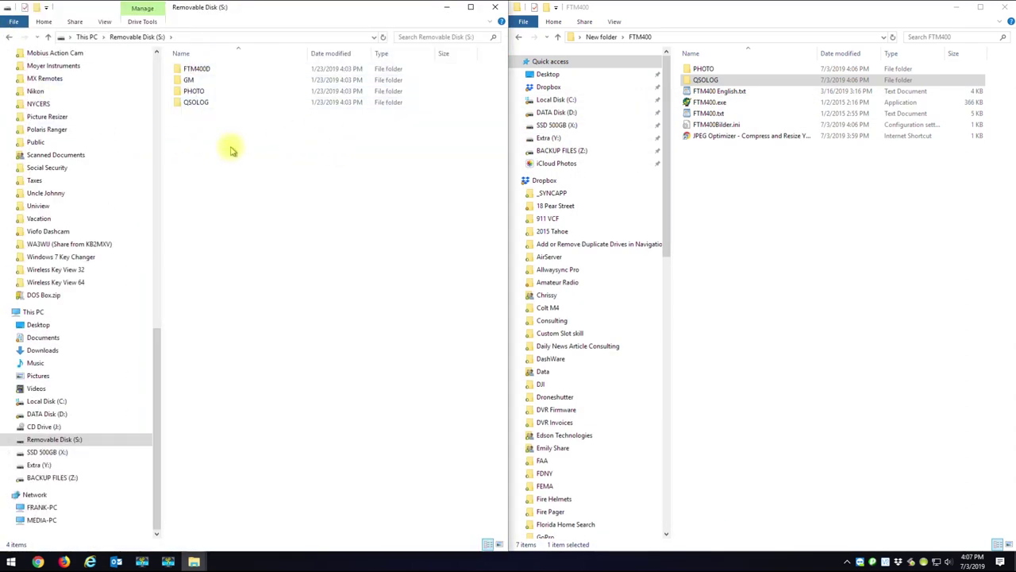
Look inside the card's PHOTO folder, then select its old PHOTO and QSOLOG folders
double_click(195, 92)
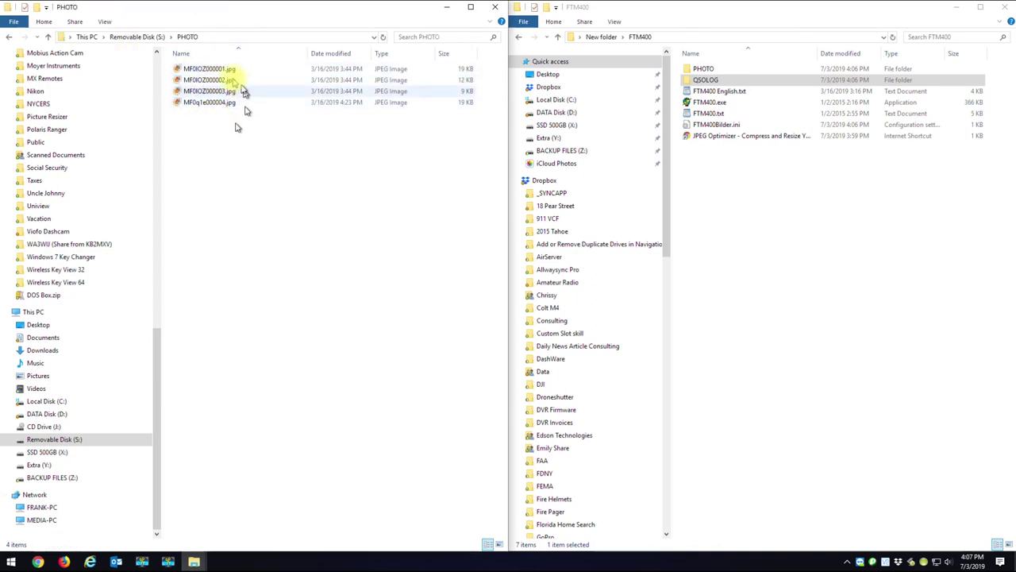
click(49, 38)
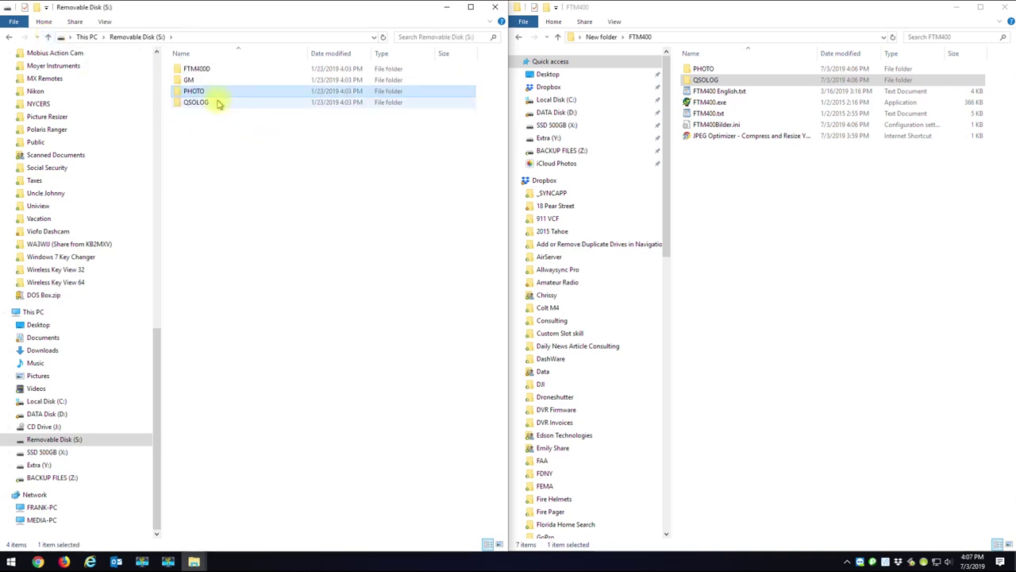
click(315, 145)
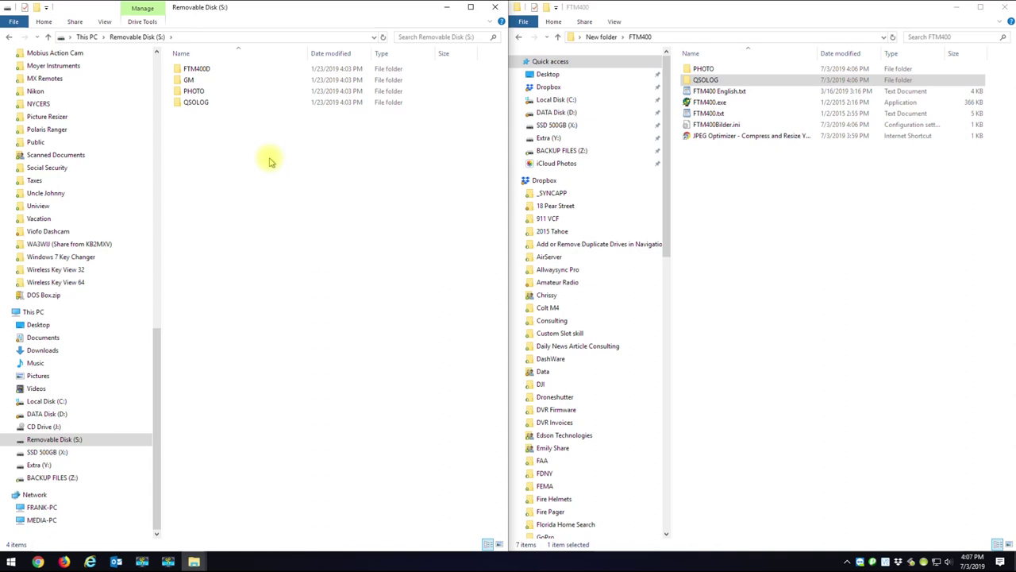
drag(235, 125, 205, 92)
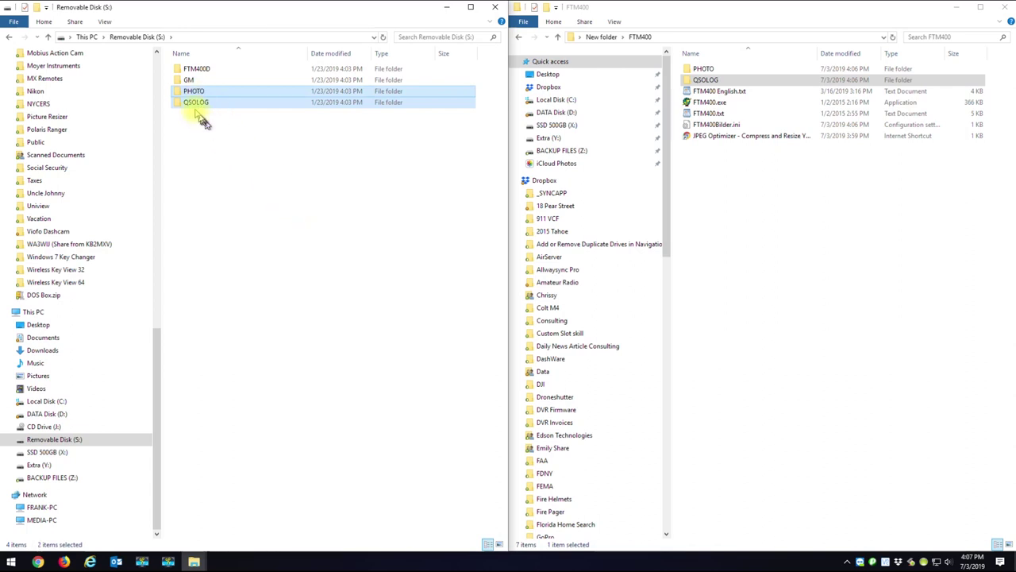
Delete the card's old PHOTO and QSOLOG folders and paste the new ones from FTM400
key(Delete)
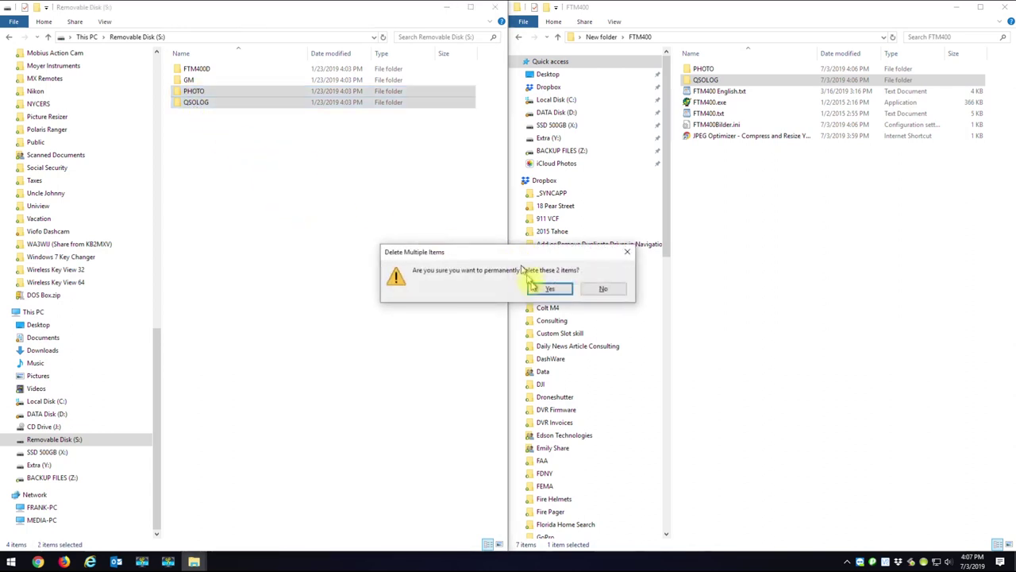
click(548, 288)
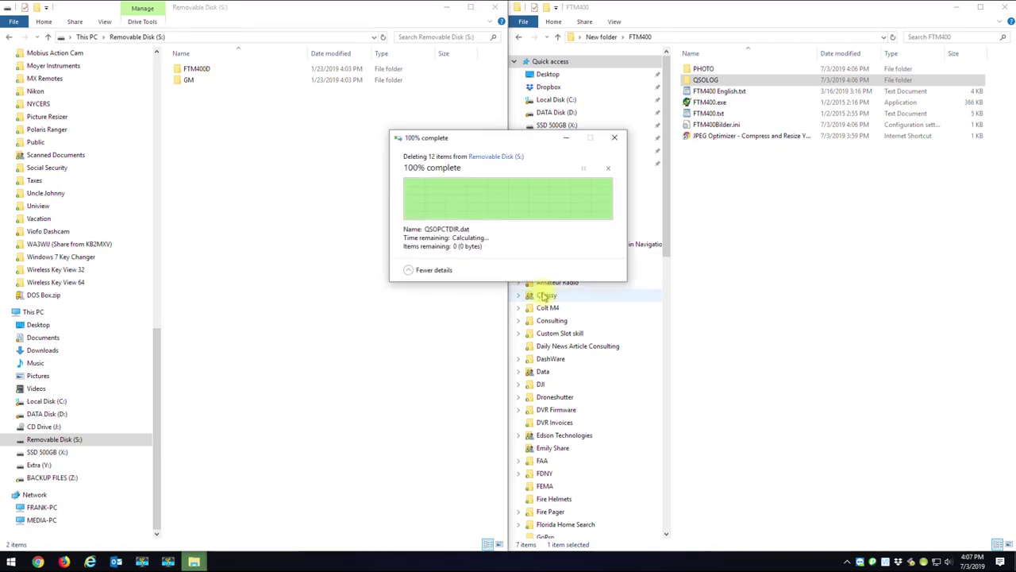
drag(706, 80, 726, 86)
shift+click(703, 70)
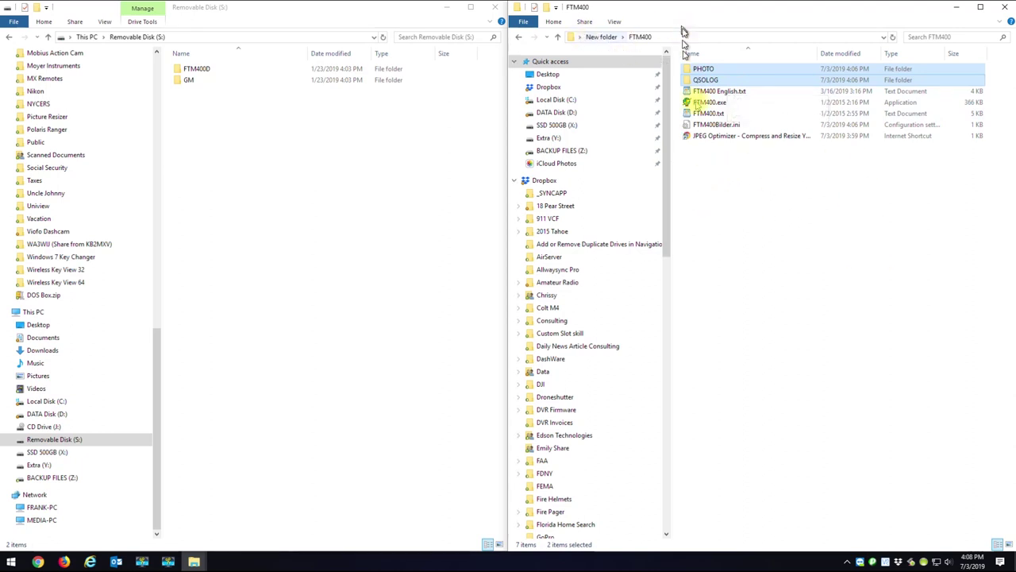
click(286, 239)
key(ctrl+v)
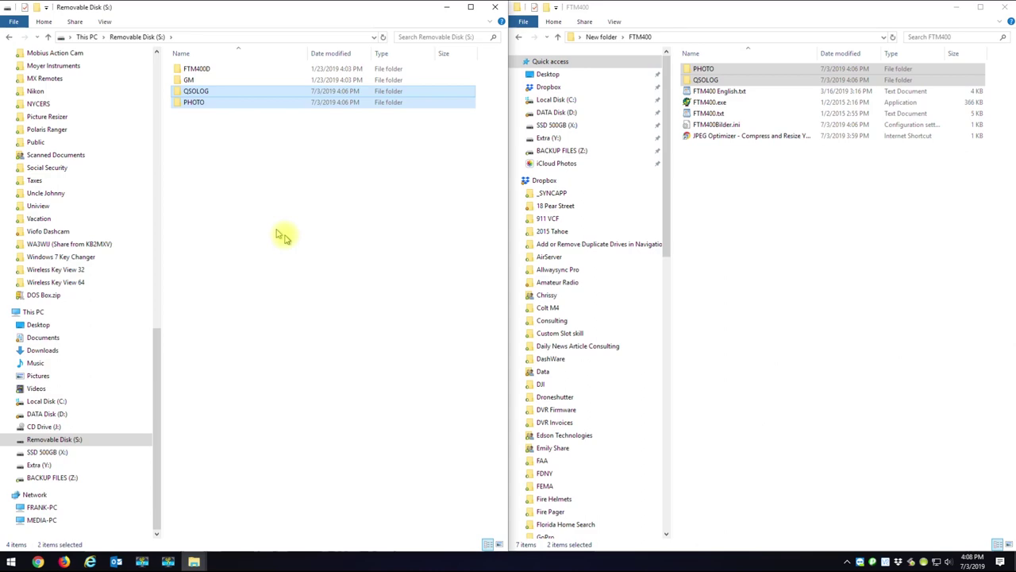
Check the copied QSOLOG folder on S: and close both folder windows
double_click(199, 91)
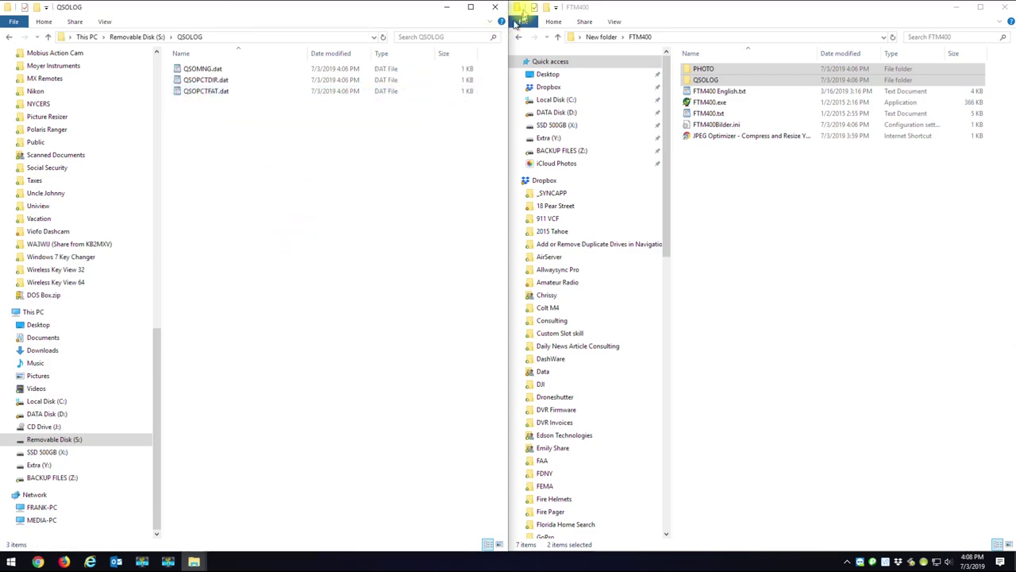
click(496, 8)
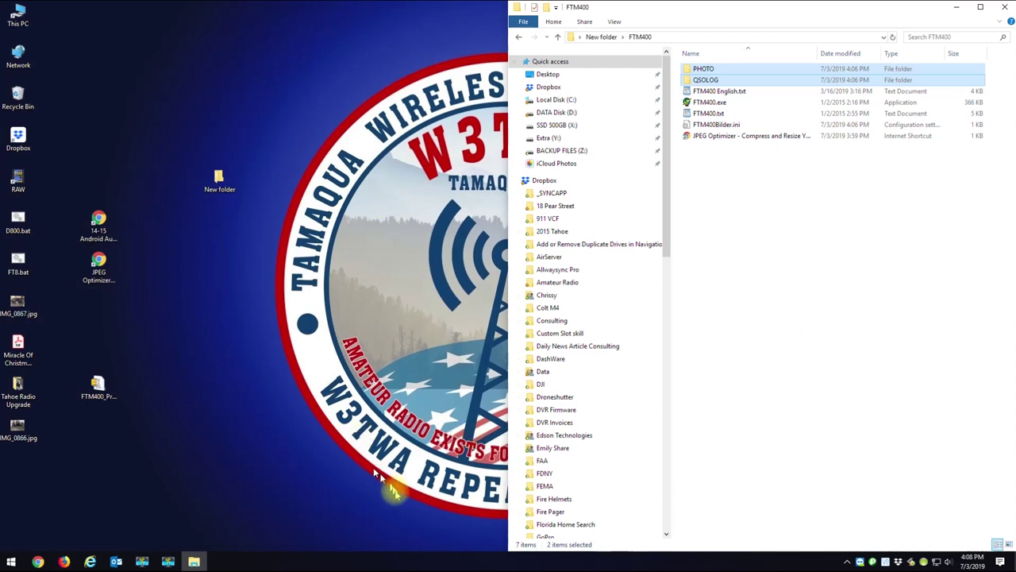
click(1005, 8)
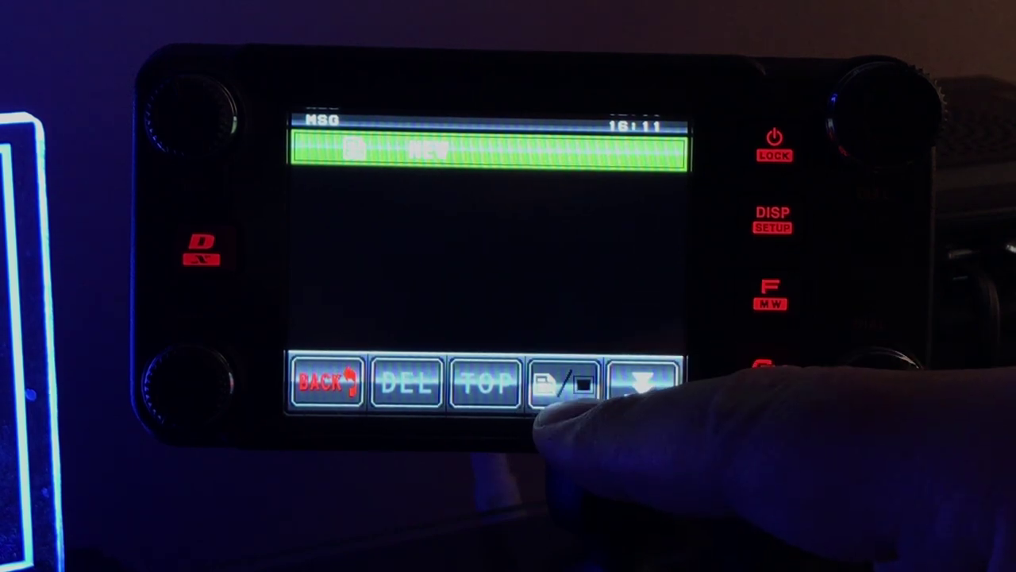
Switch the radio's list from MSG to PICT to show the two 2019/07/03 pictures
click(563, 384)
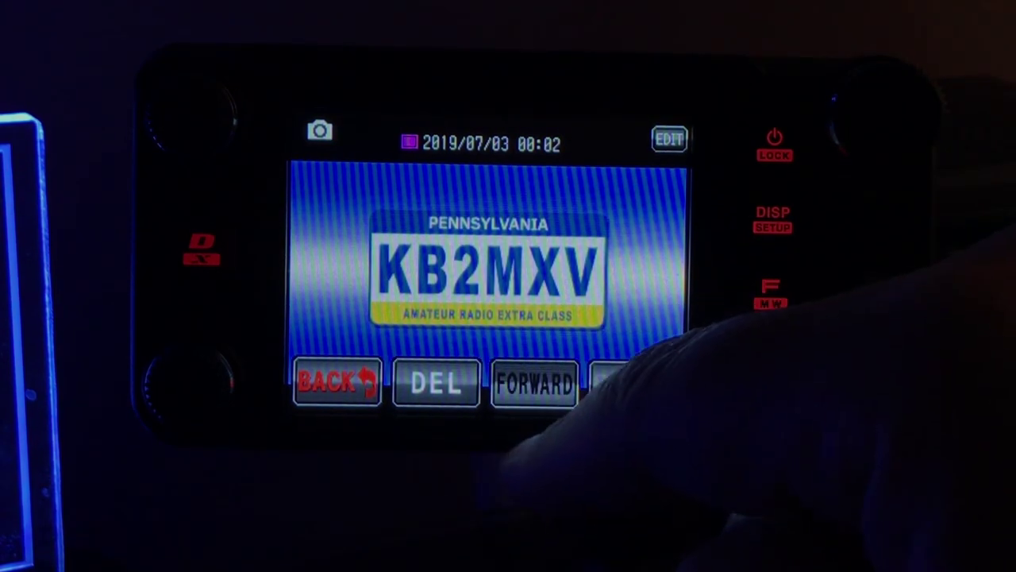
Cancel the SEND TO prompt, return to the PICT list, and display the 00:01 power supply picture
click(516, 316)
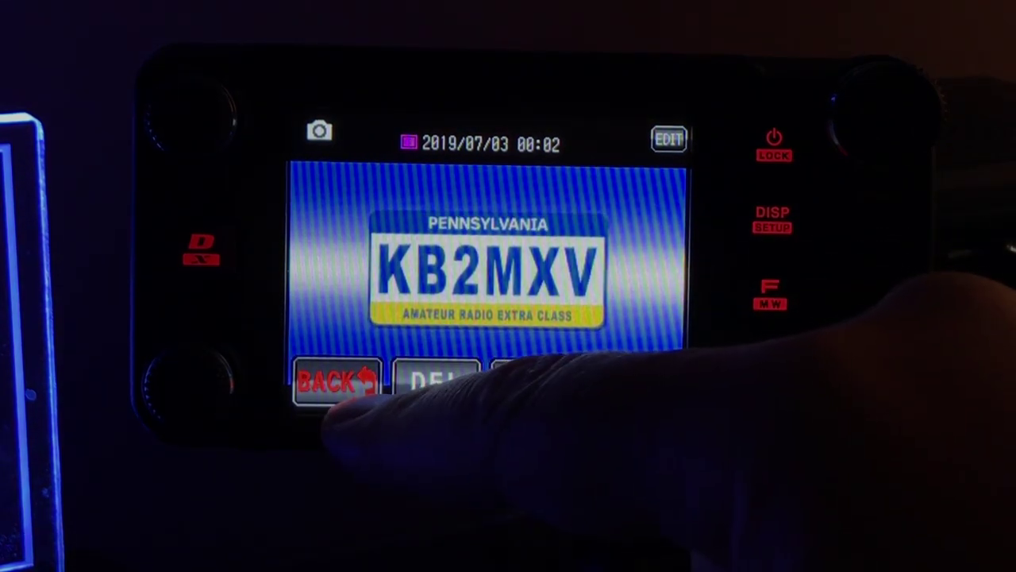
click(325, 381)
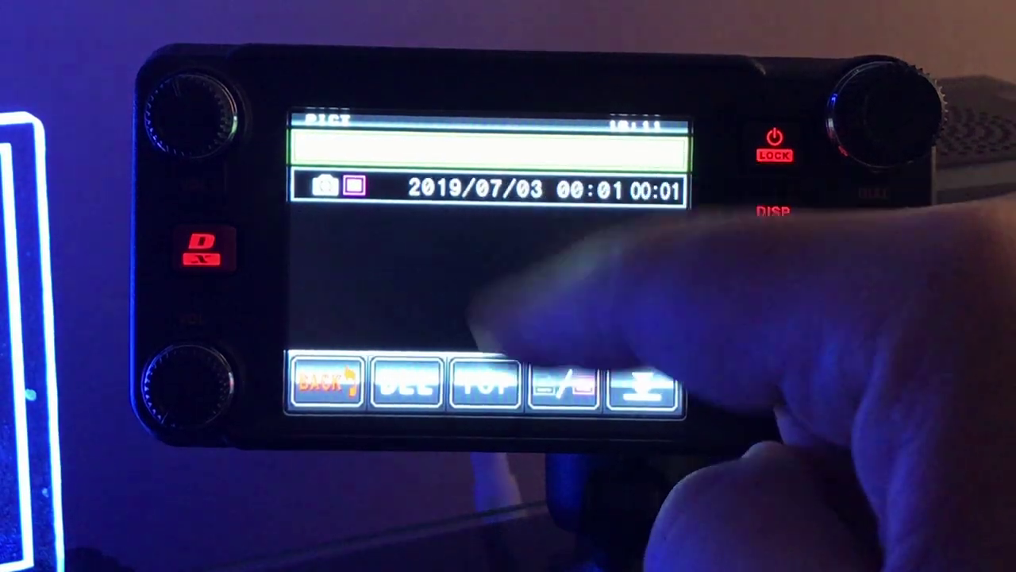
click(492, 314)
click(545, 191)
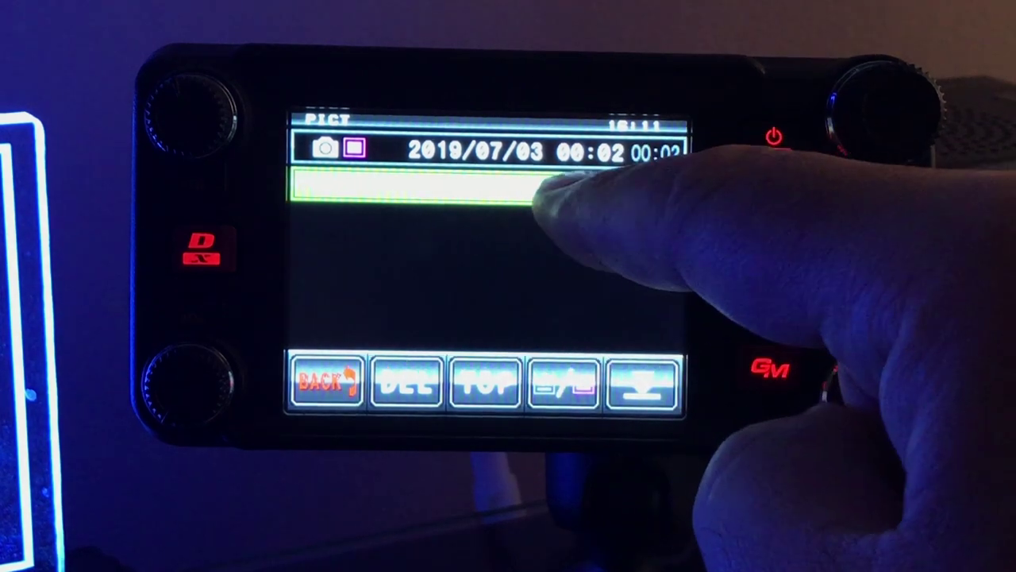